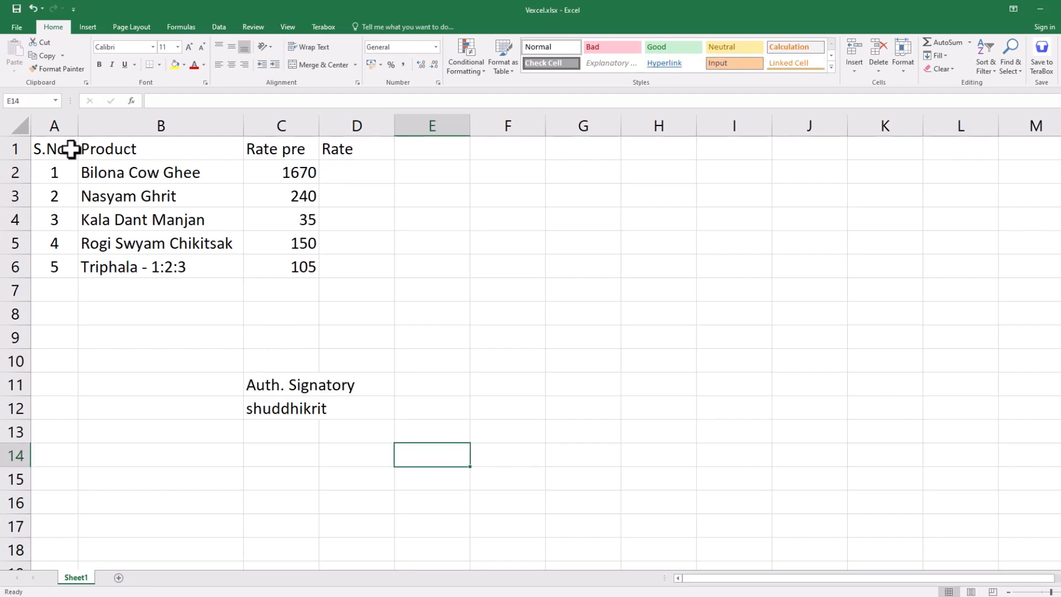
click(49, 121)
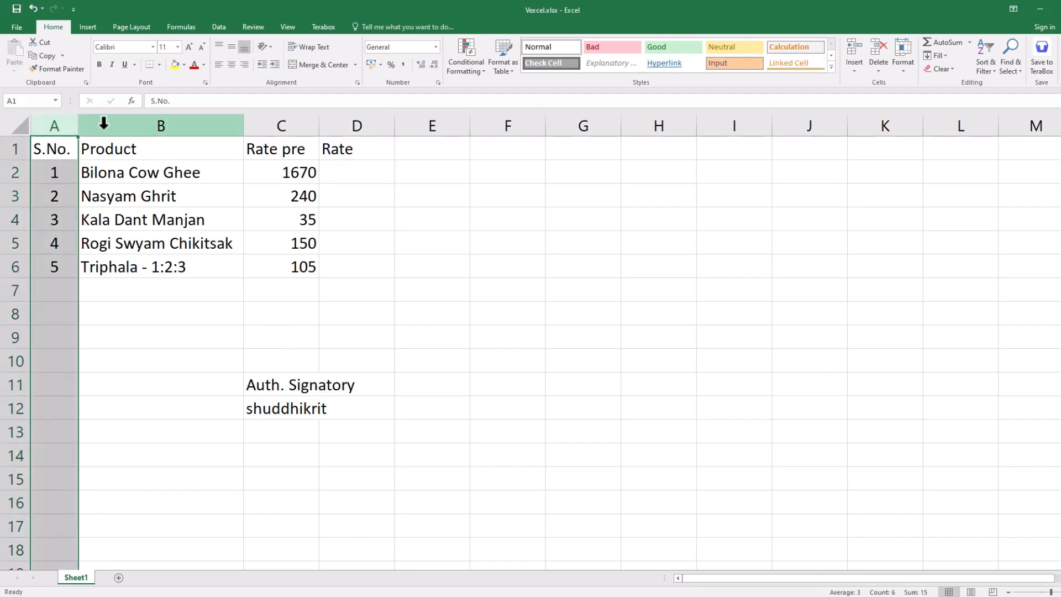
click(119, 126)
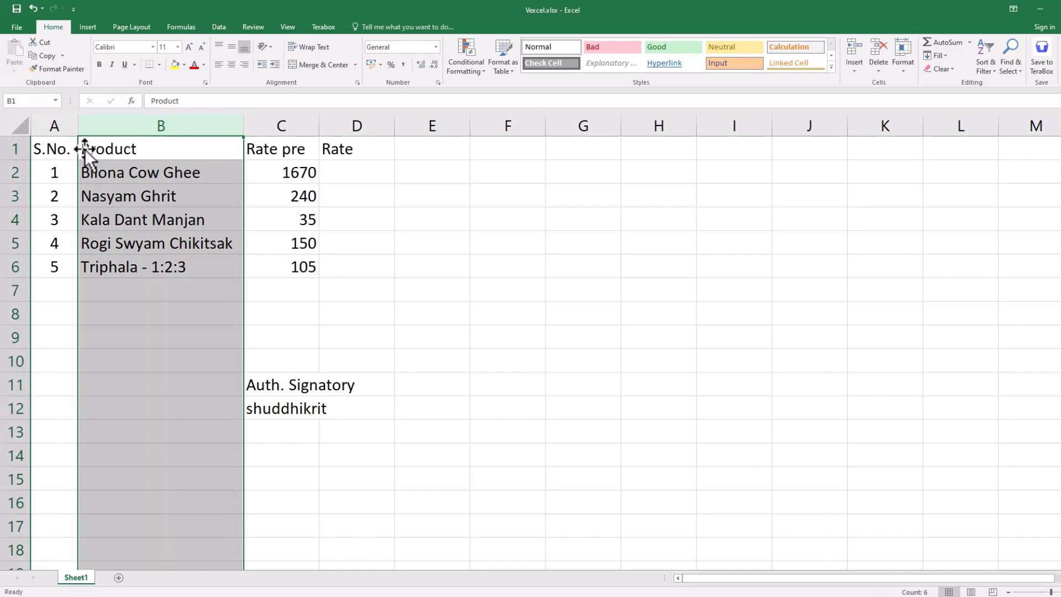
click(282, 125)
click(362, 125)
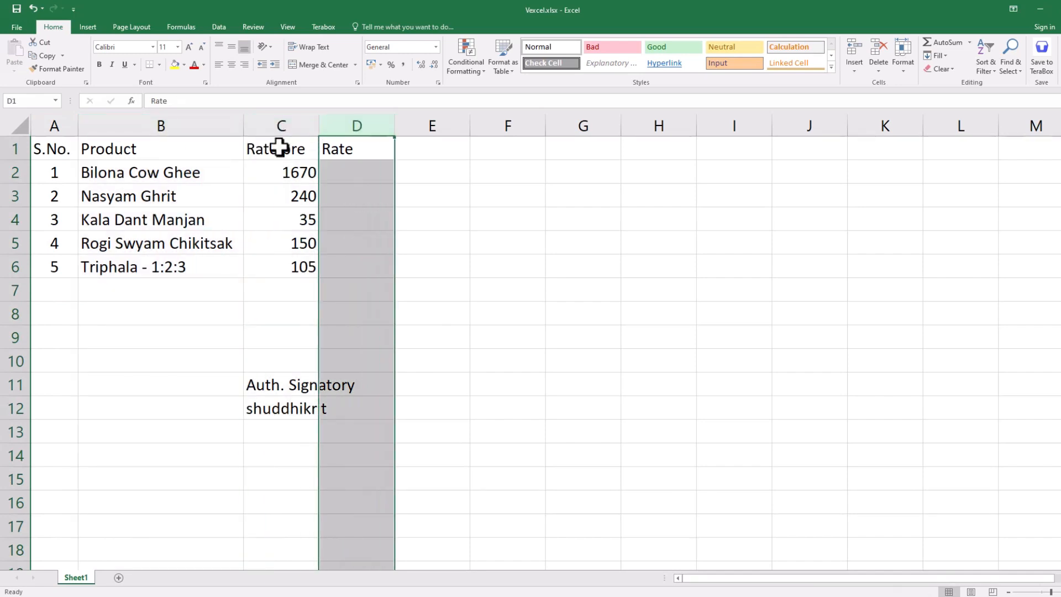
Make the header cells A1:D1 bold and underlined
drag(35, 149, 359, 148)
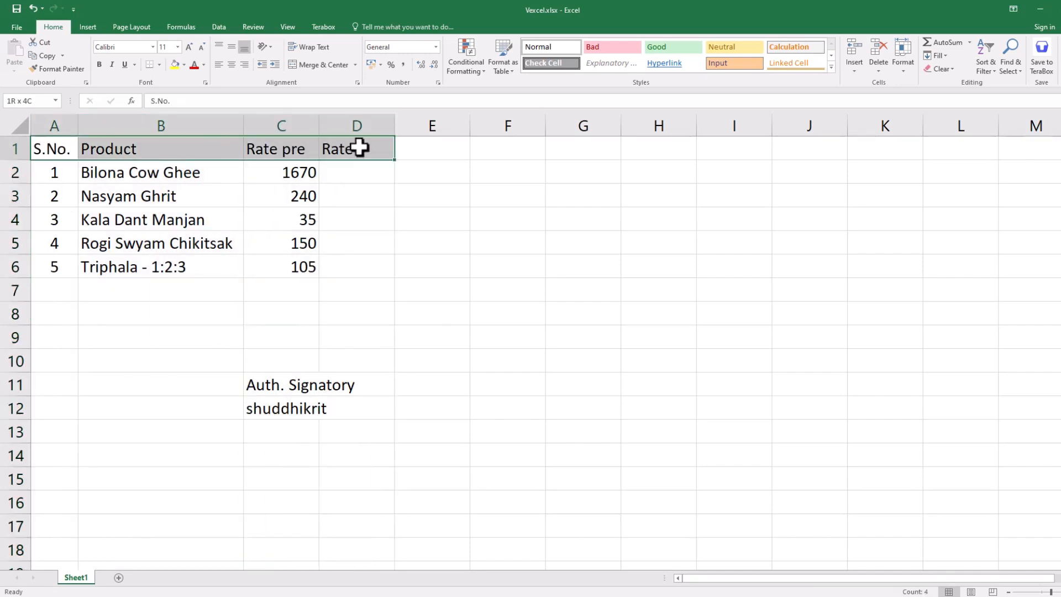
click(99, 64)
click(125, 65)
click(544, 251)
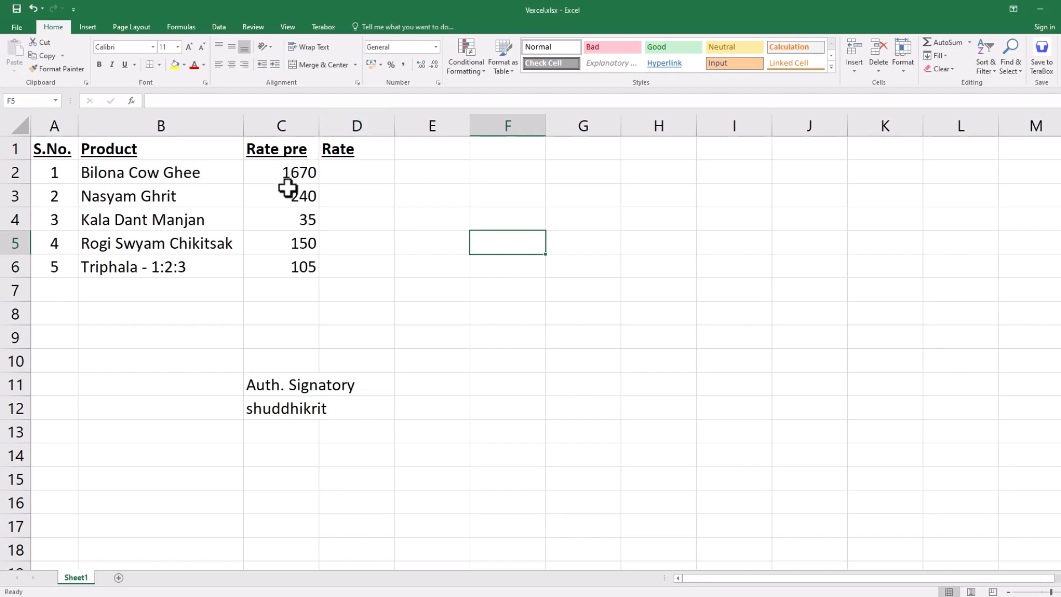
Insert a new blank column between the Product and Rate pre columns
click(293, 150)
key(ctrl+space)
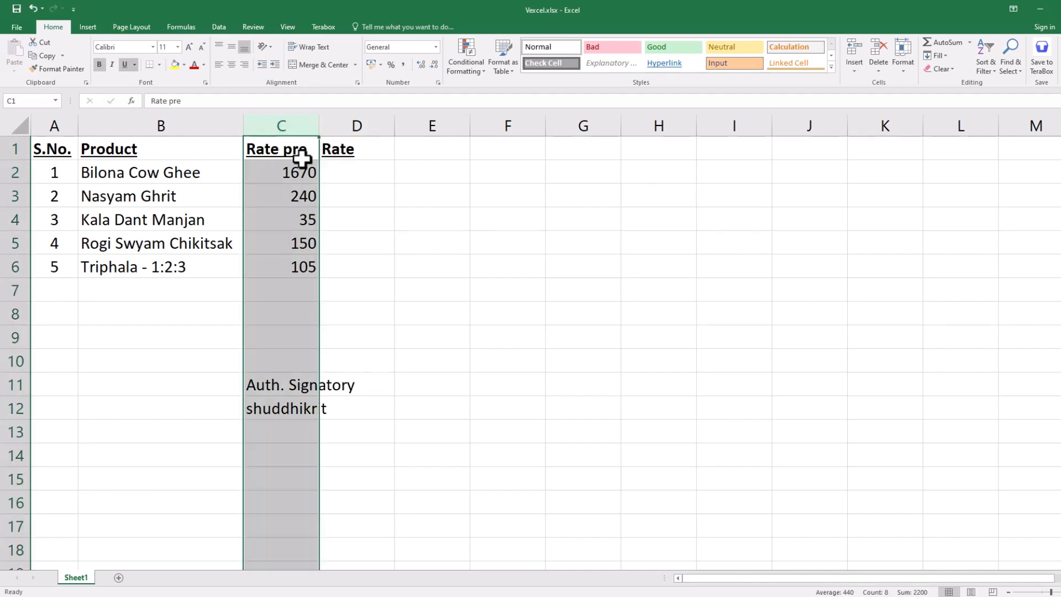
click(348, 174)
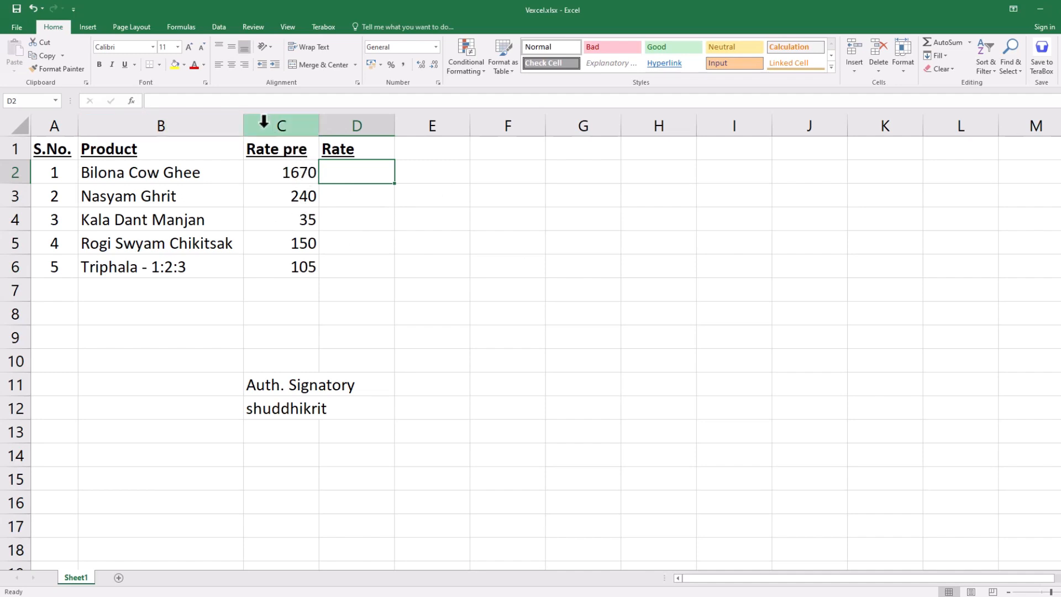
click(297, 123)
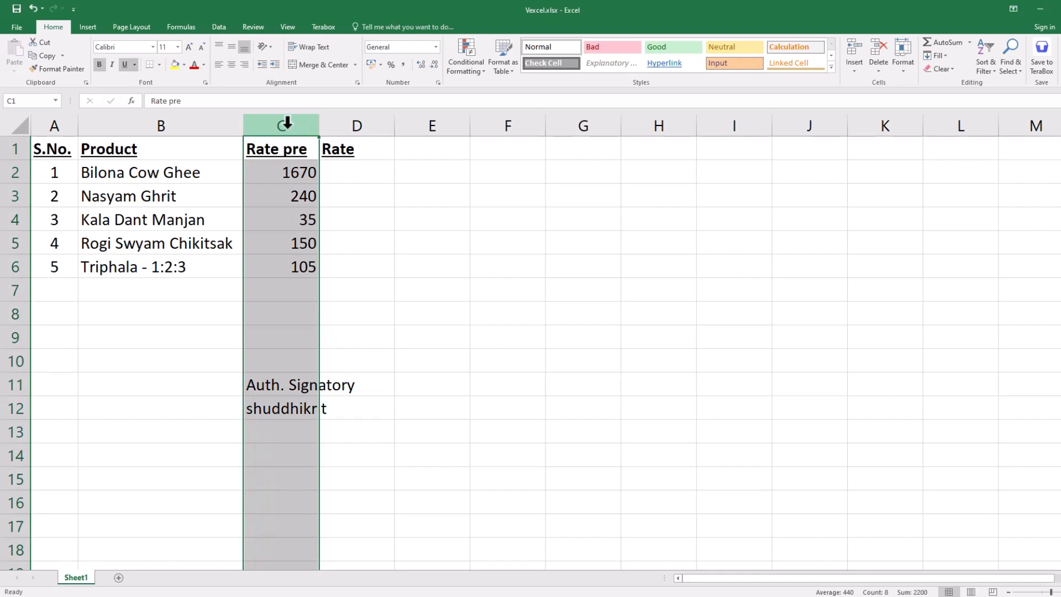
right_click(287, 125)
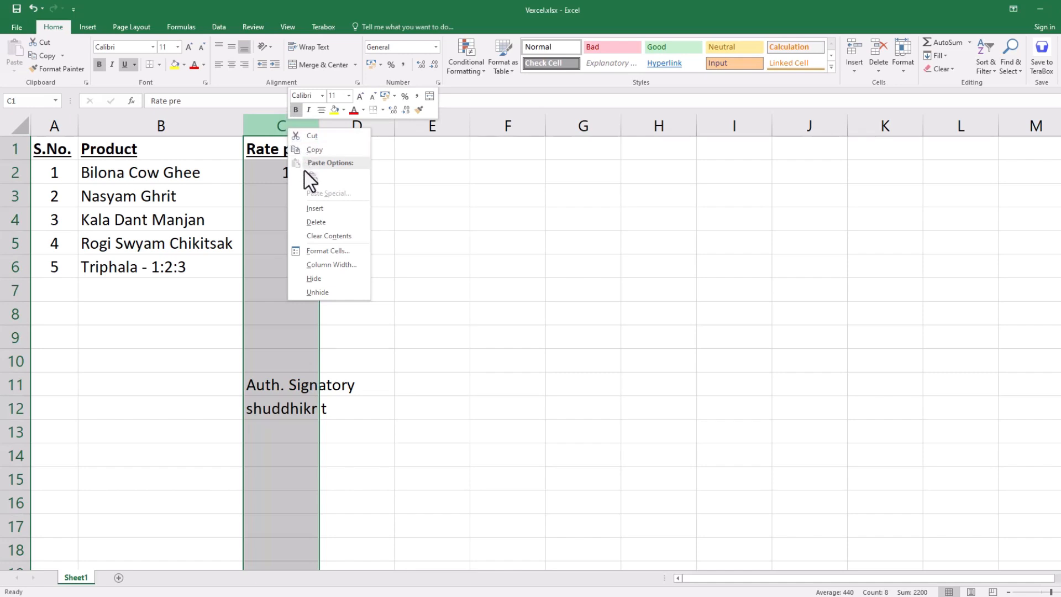
click(324, 209)
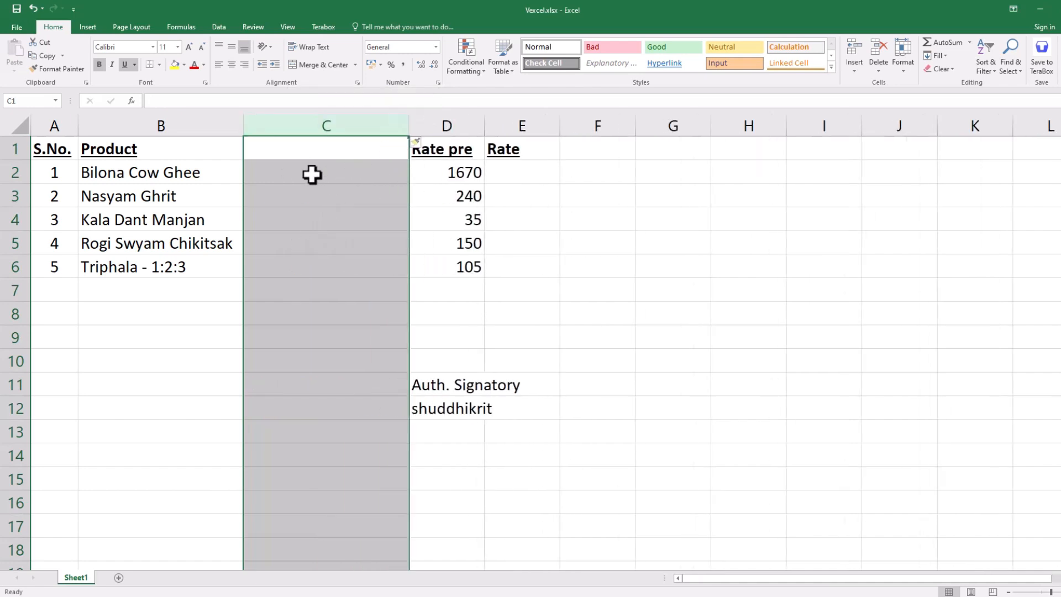
click(609, 179)
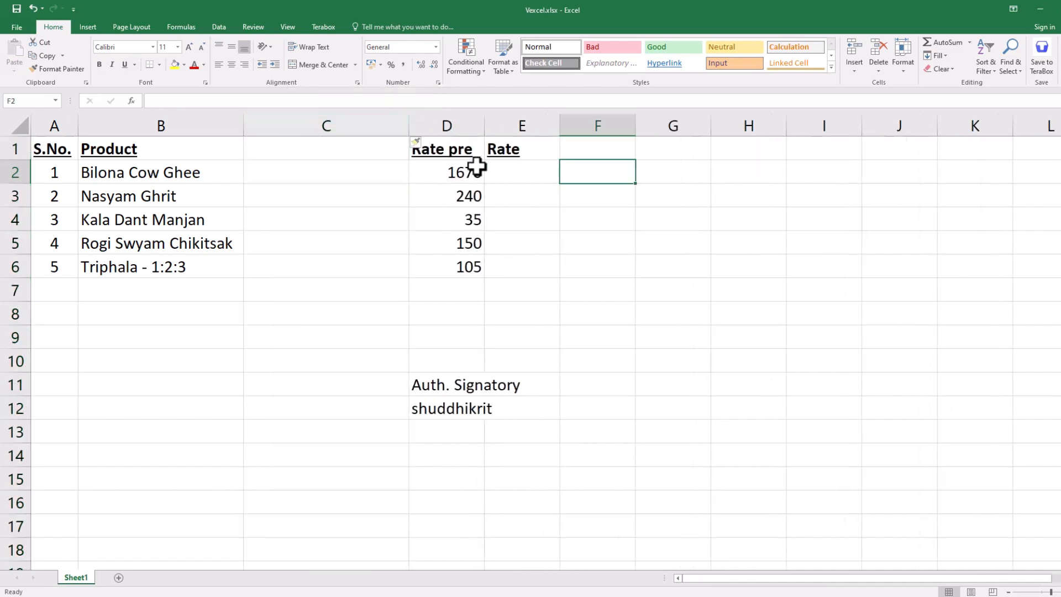
Narrow the blank column C and give columns C through E the same width
drag(406, 129, 310, 129)
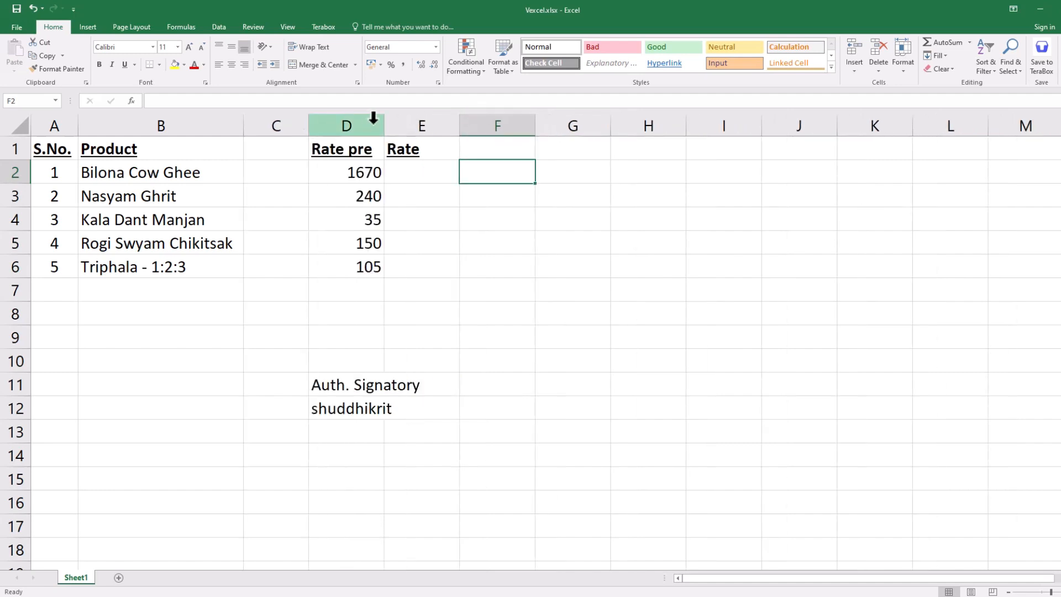
mouse_move(383, 127)
mouse_down()
mouse_move(407, 127)
mouse_move(394, 126)
mouse_up()
click(316, 117)
drag(282, 114, 410, 116)
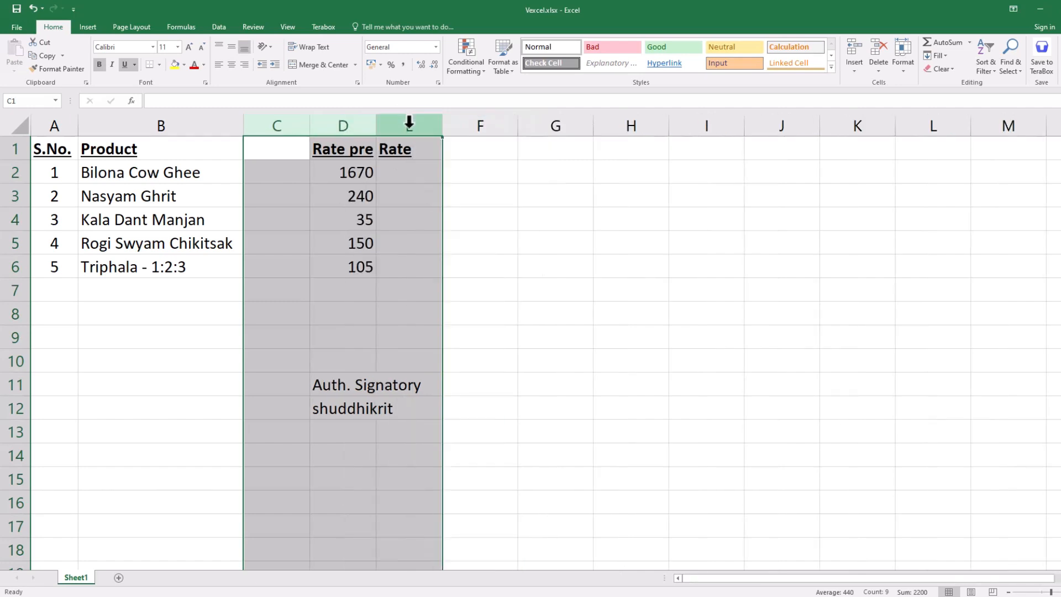
click(596, 242)
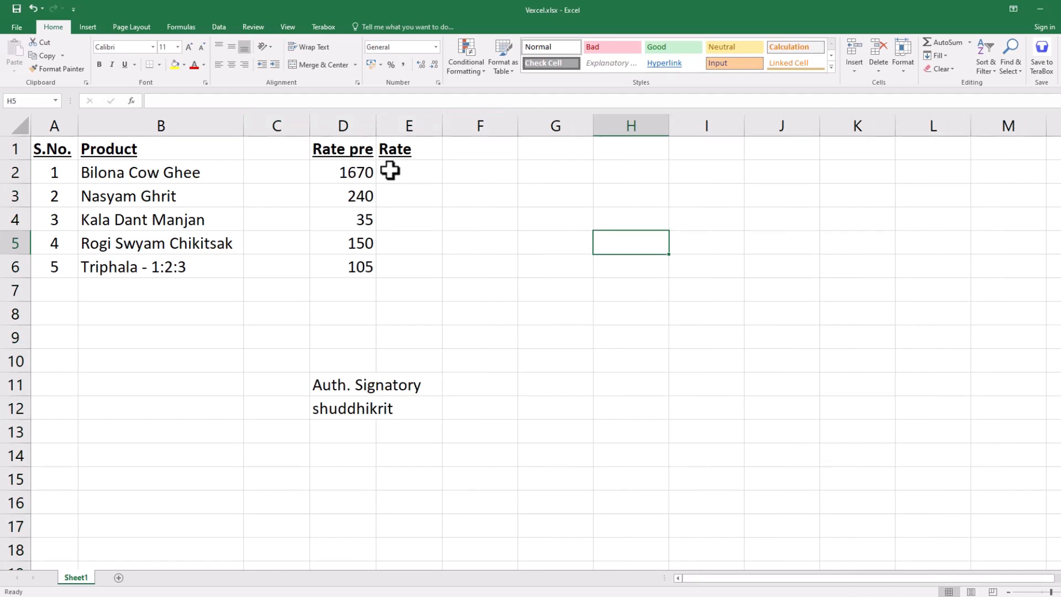
Insert a blank row between the Bilona Cow Ghee and Nasyam Ghrit rows
click(291, 124)
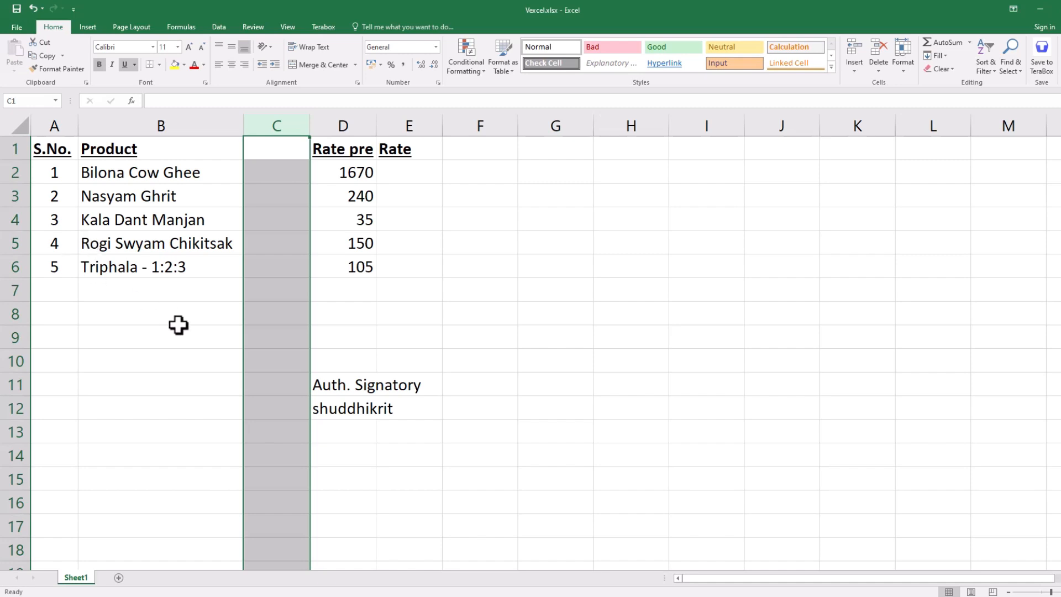
click(5, 174)
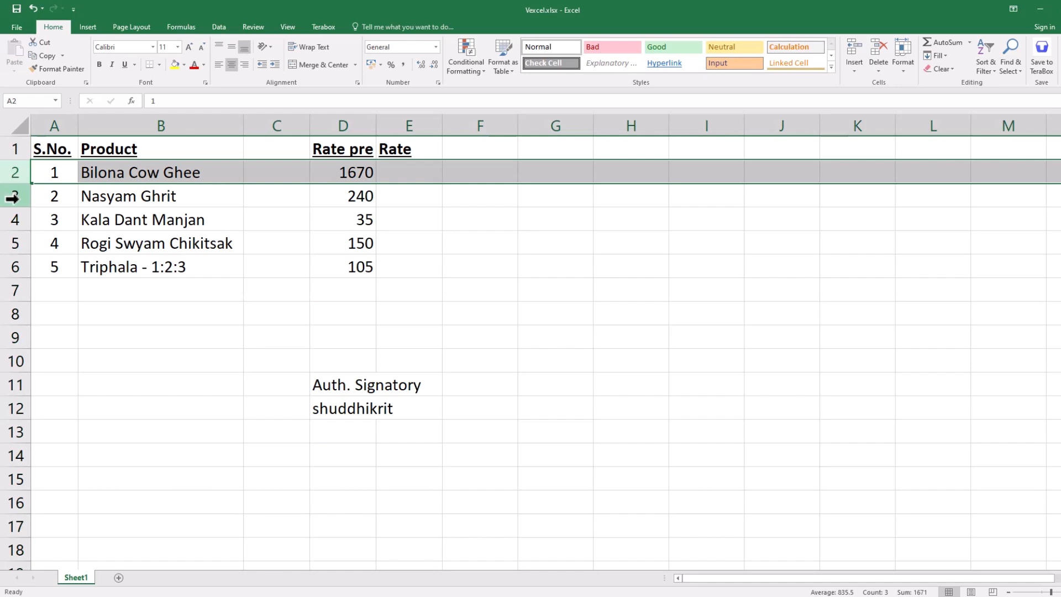
click(13, 197)
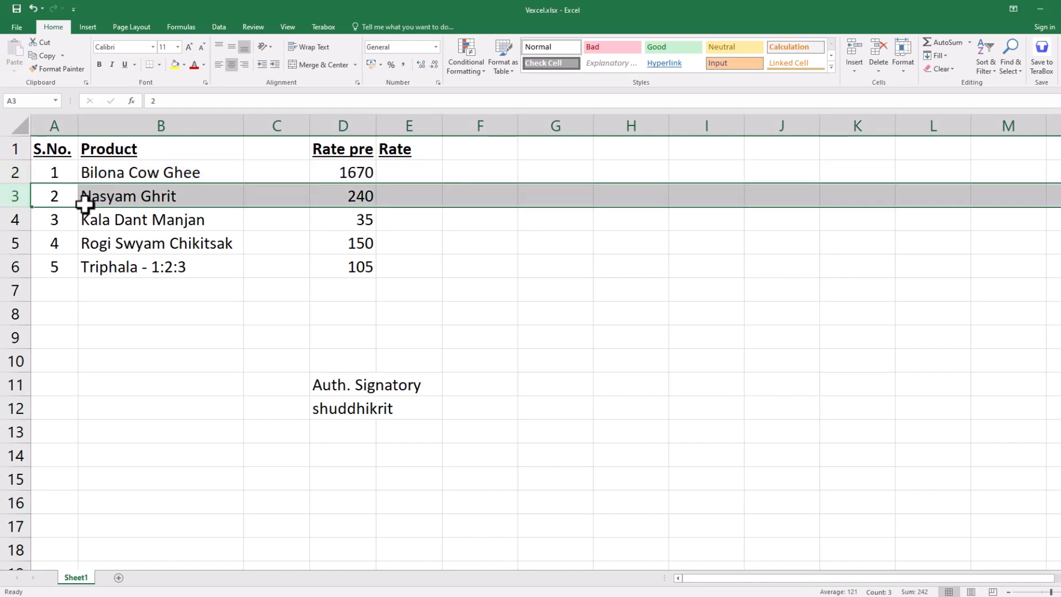
right_click(11, 194)
click(62, 274)
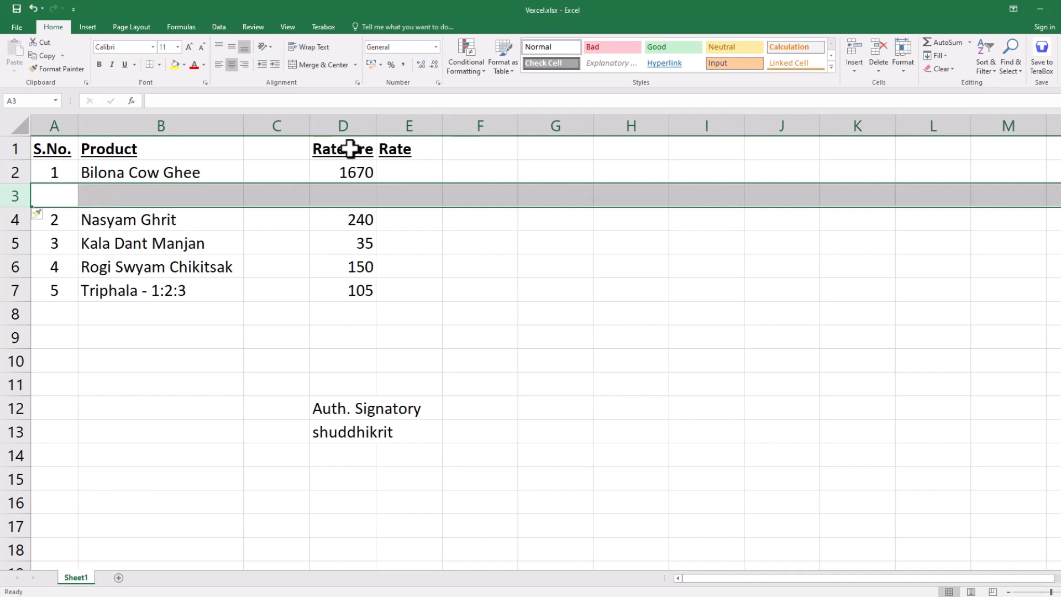
Delete the blank row 3 above the Nasyam Ghrit row
click(343, 122)
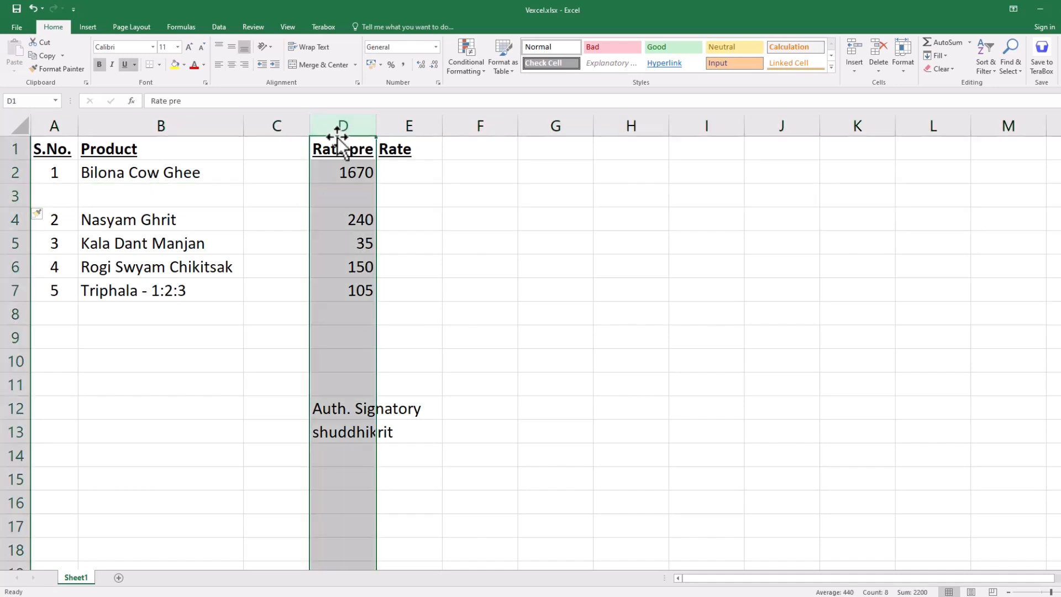
right_click(15, 194)
key(Escape)
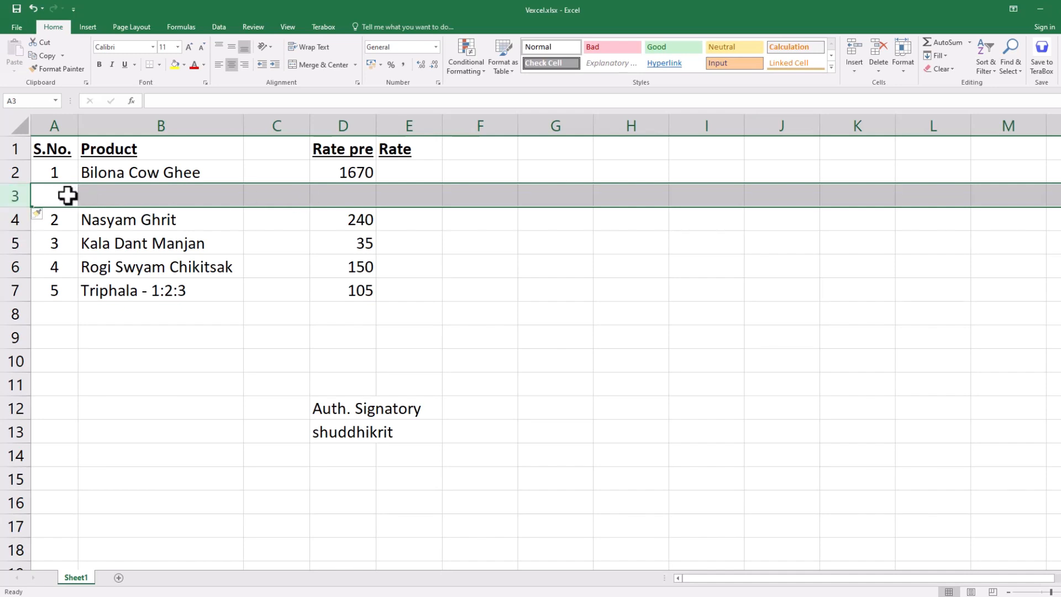
click(16, 218)
click(12, 194)
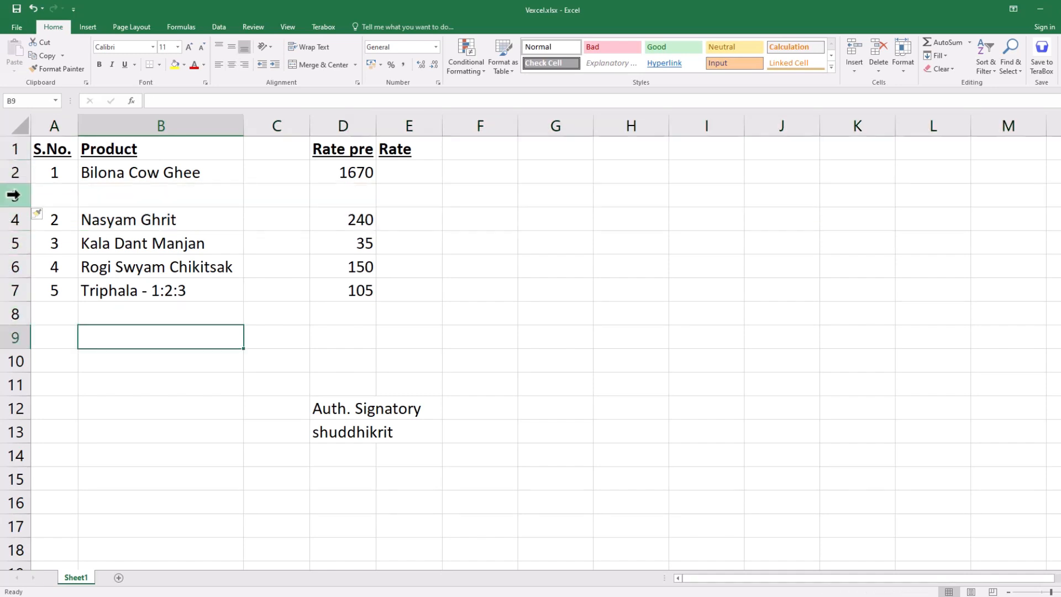
click(14, 194)
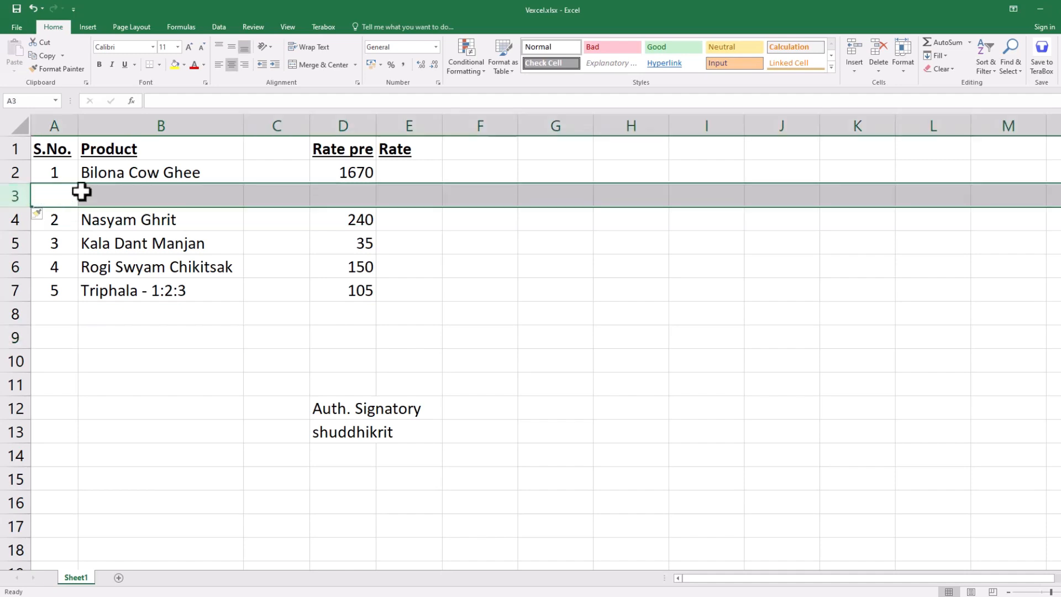
right_click(11, 196)
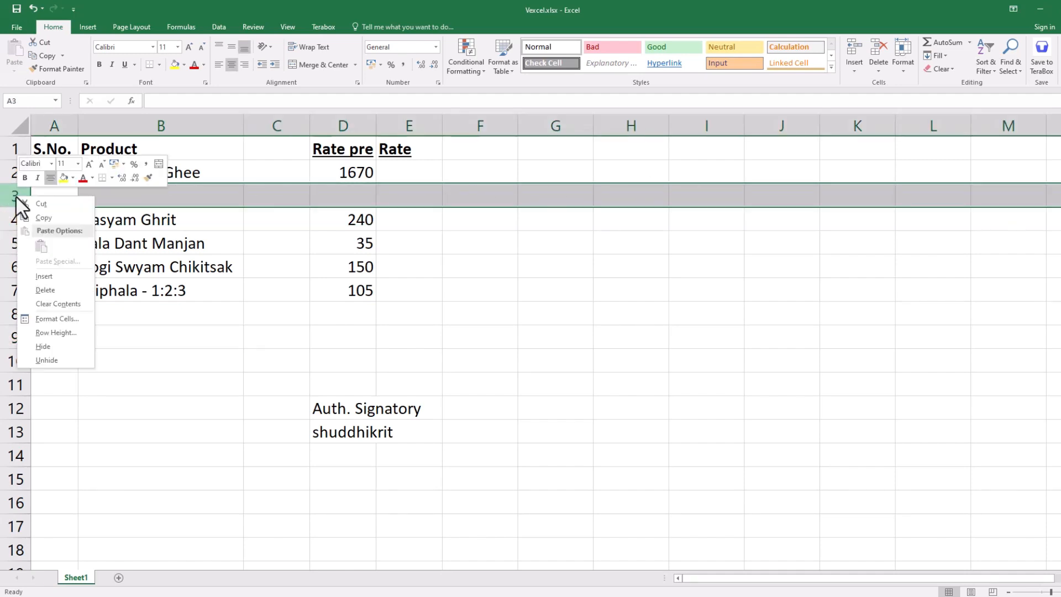
click(59, 293)
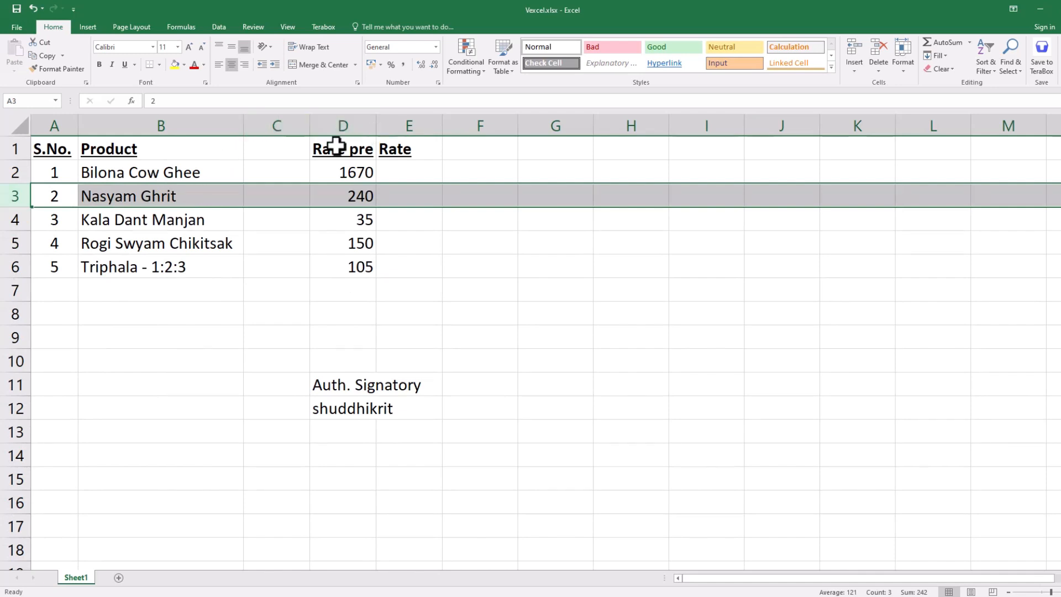
Delete the empty column C between Product and Rate pre, and undo the deletion
click(282, 125)
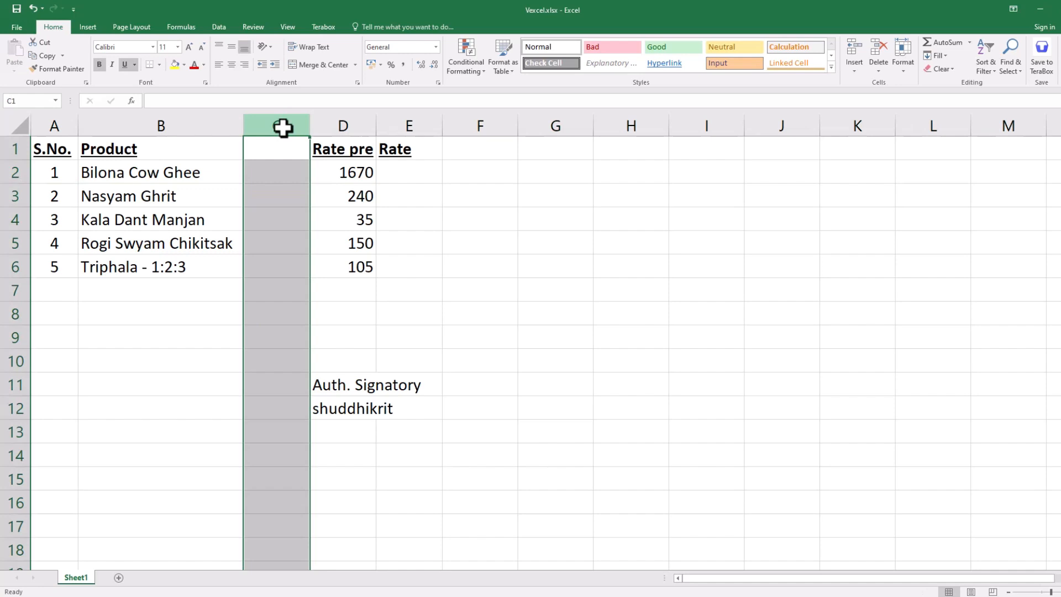
right_click(282, 125)
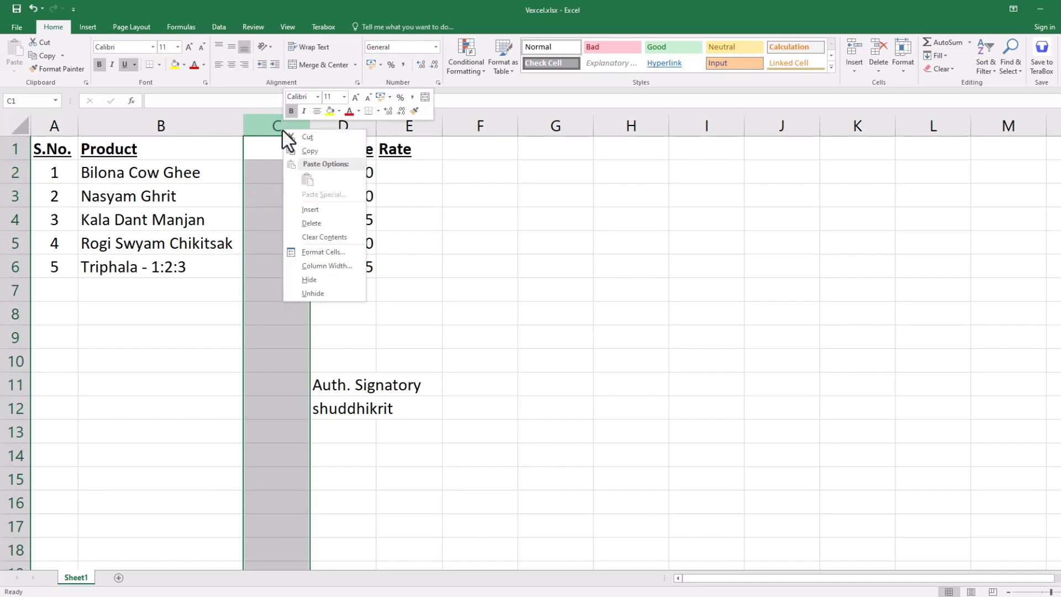
click(330, 224)
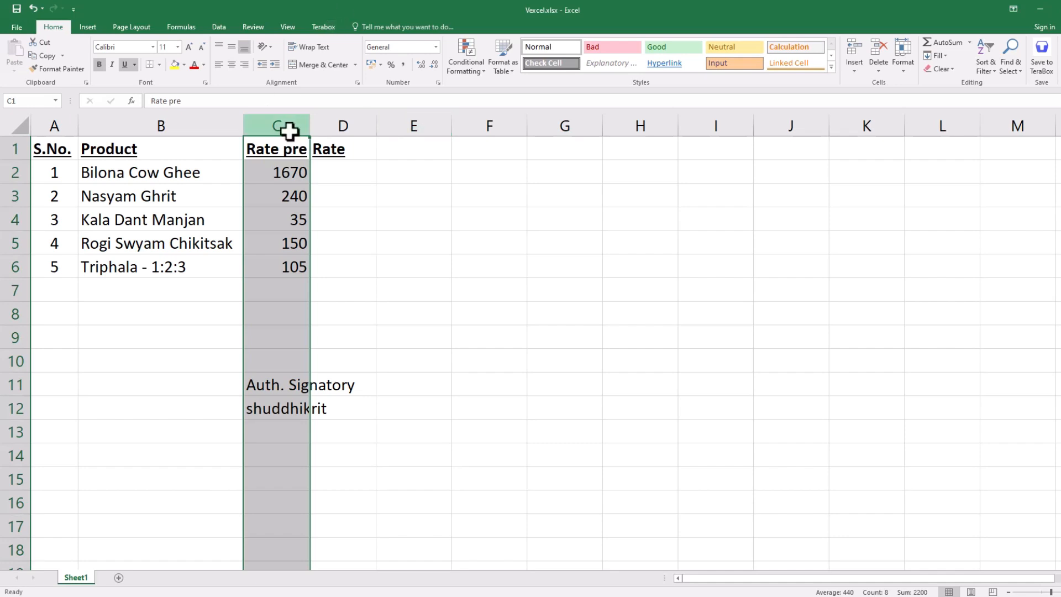
key(ctrl+z)
Enter the header qty in C1 and the quantities 1, 2, 1, 3 and 4 in C2:C6
key(Up)
key(Up)
key(Up)
key(Up)
key(Left)
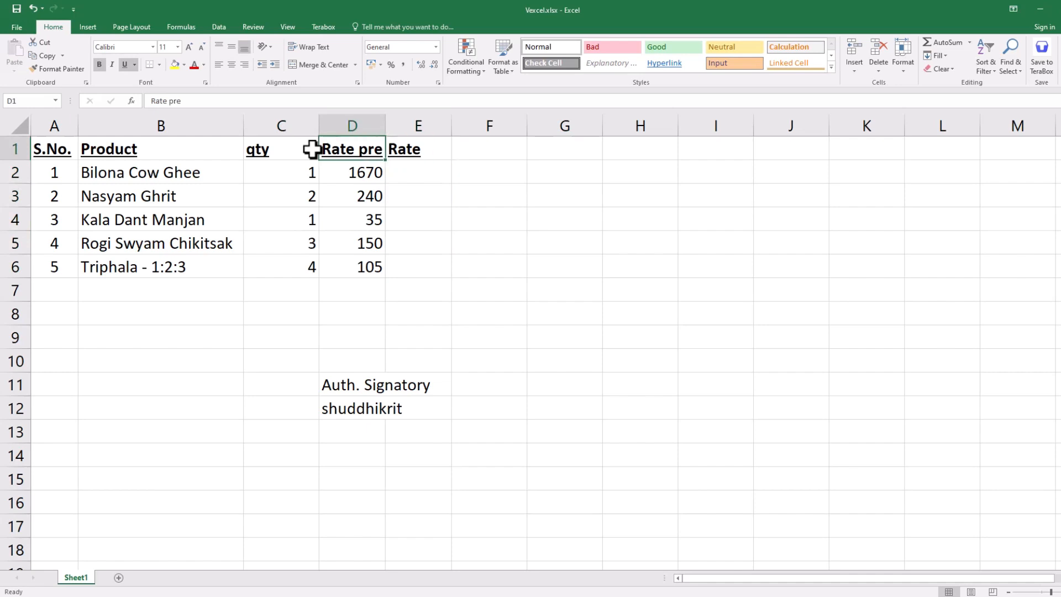
key(Left)
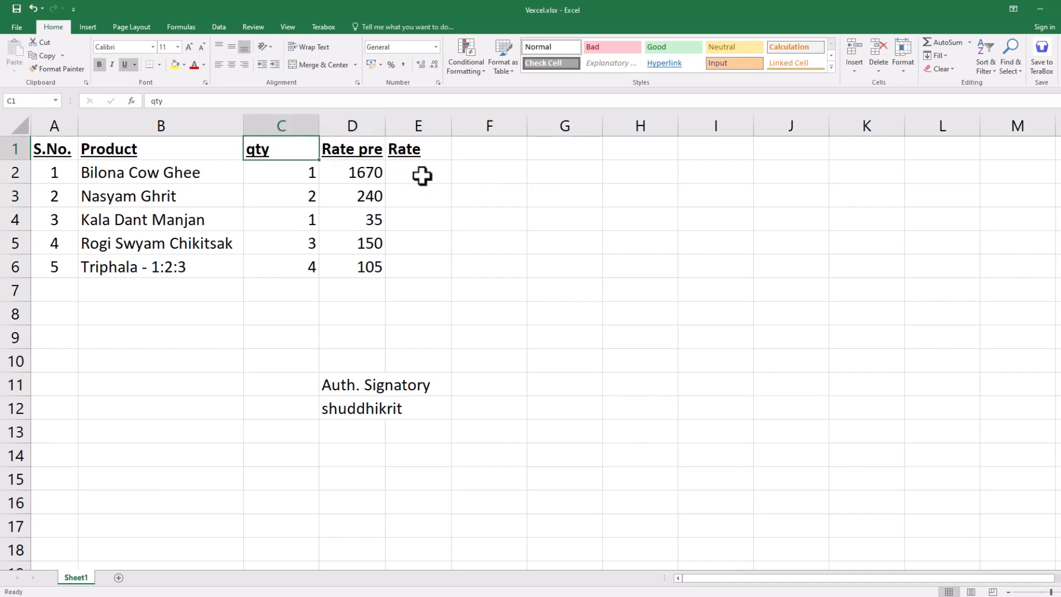
Calculate the Rate for Bilona Cow Ghee in E2 with the formula =C2*D2
click(404, 168)
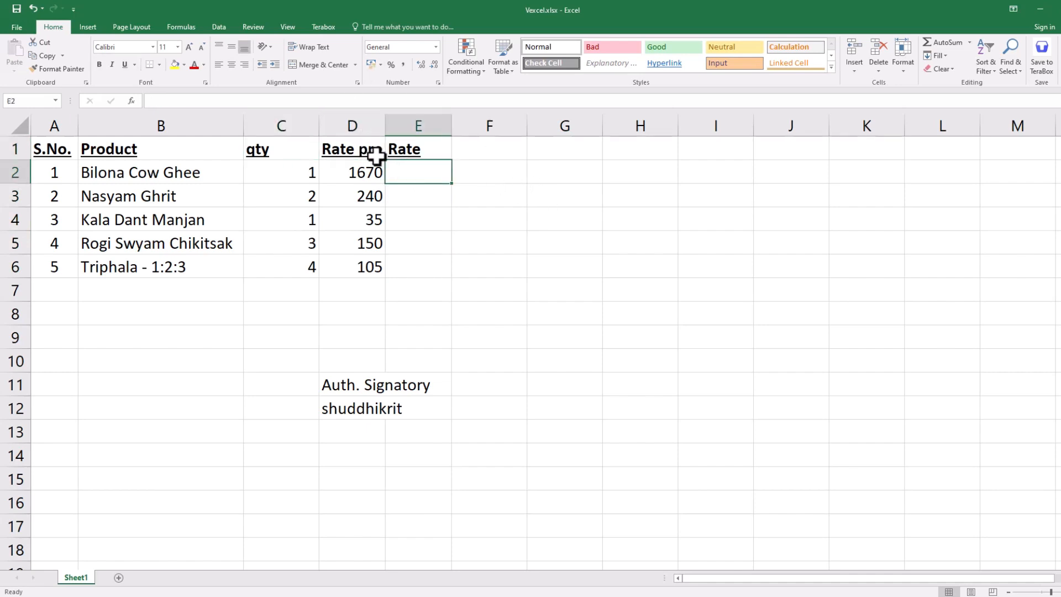
click(358, 127)
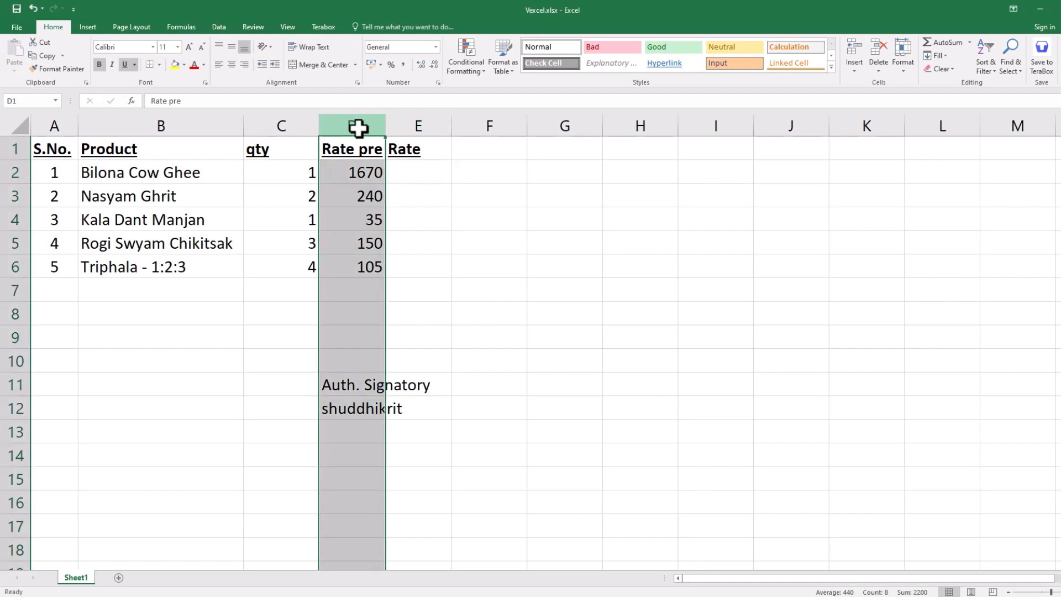
click(415, 176)
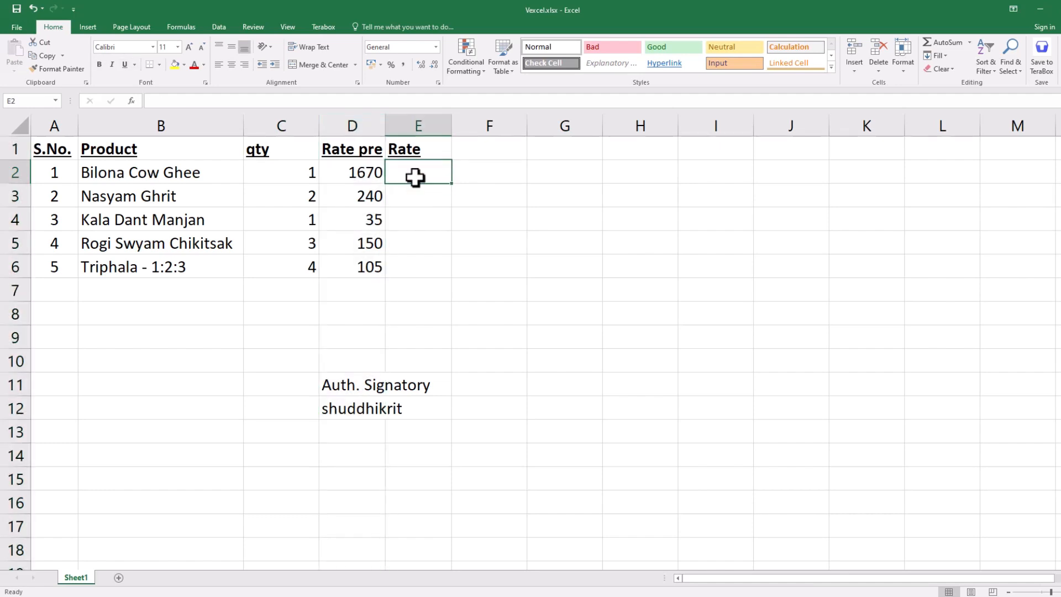
text(=)
key(Left)
key(Left)
text(*)
key(Left)
key(Return)
Fill the Rate formula from E2 down to E6 for the remaining products
key(Left)
key(ctrl+Down)
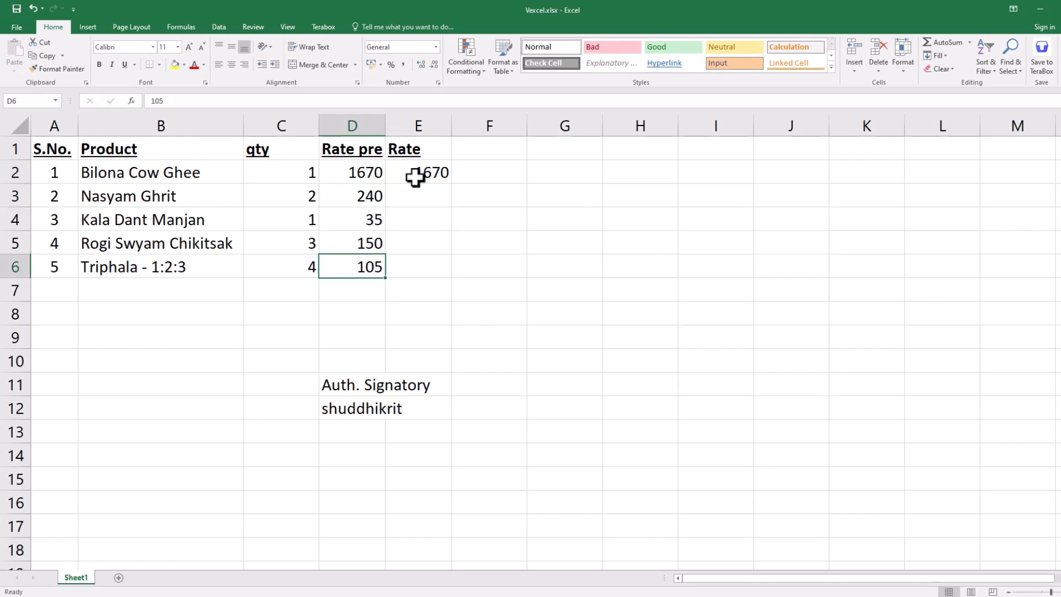
key(Right)
key(ctrl+shift+Up)
key(Down)
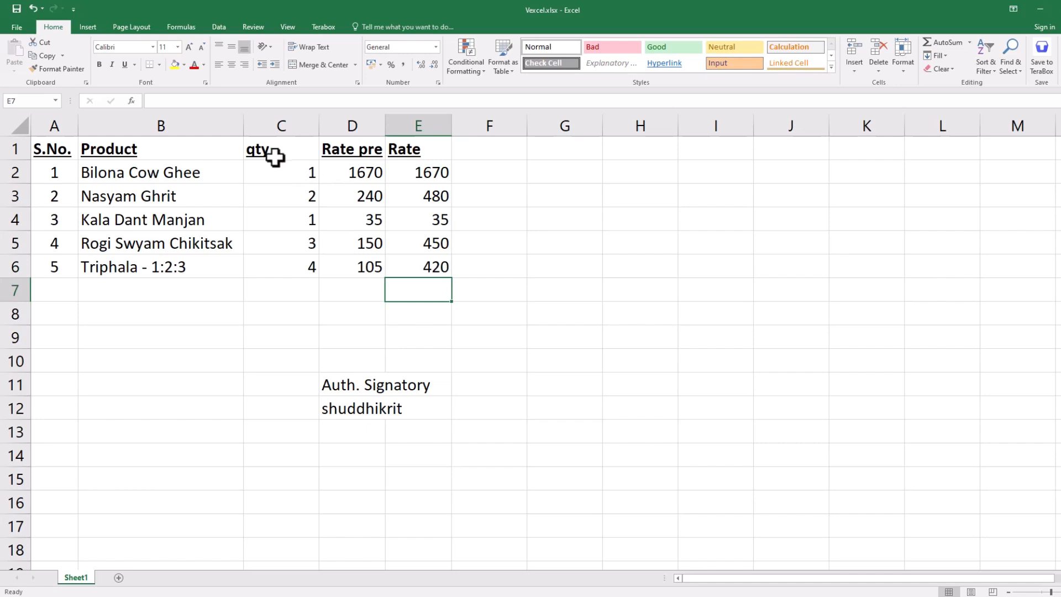
Examine the Rate pre column and the signature lines in D11:D12 that share column D
click(353, 125)
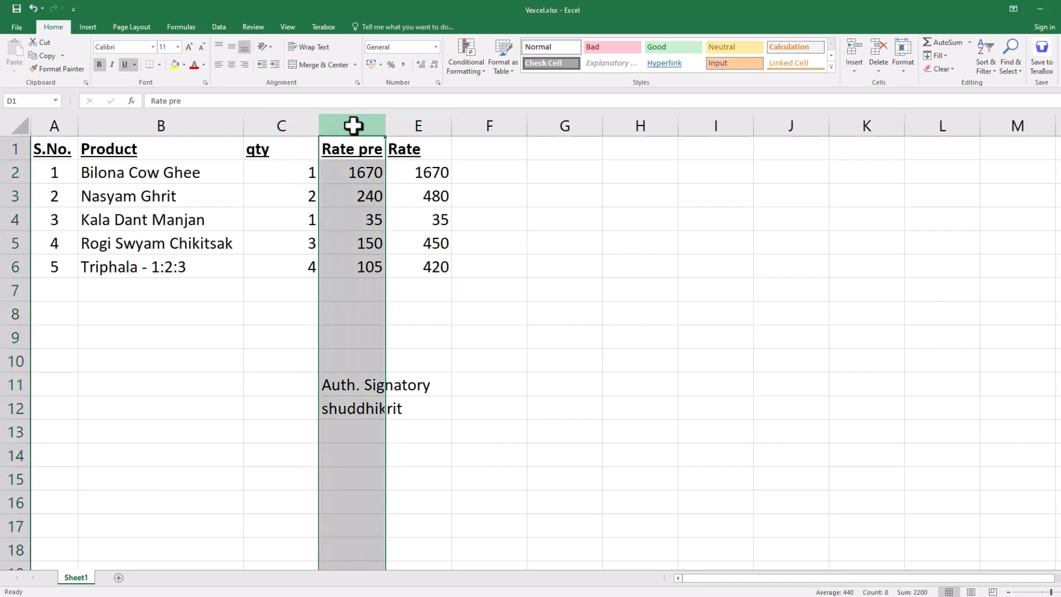
click(355, 384)
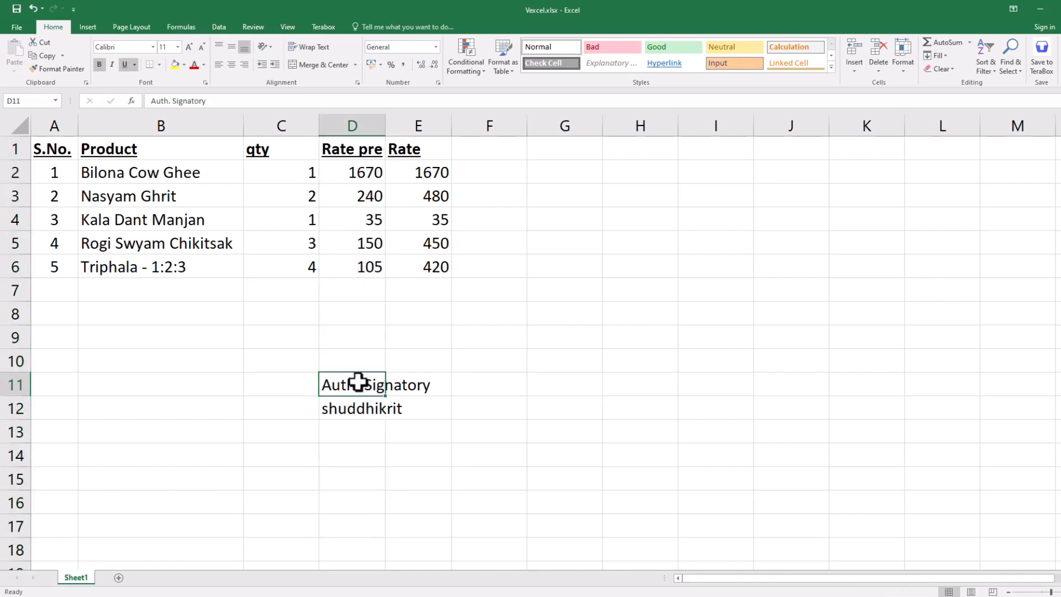
click(355, 407)
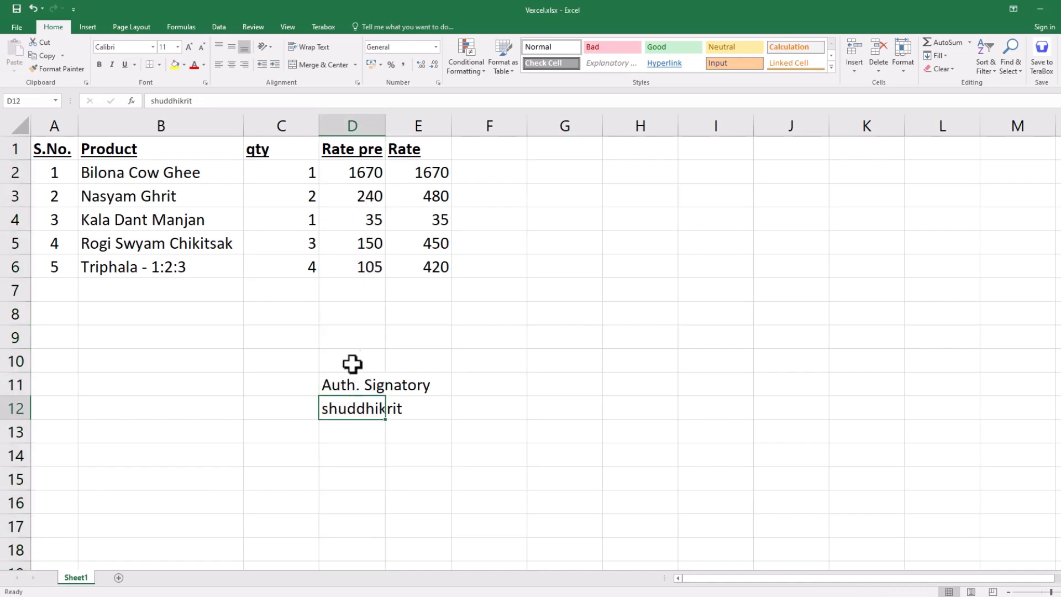
click(349, 131)
click(350, 383)
click(348, 410)
click(346, 384)
click(348, 410)
drag(350, 380, 350, 410)
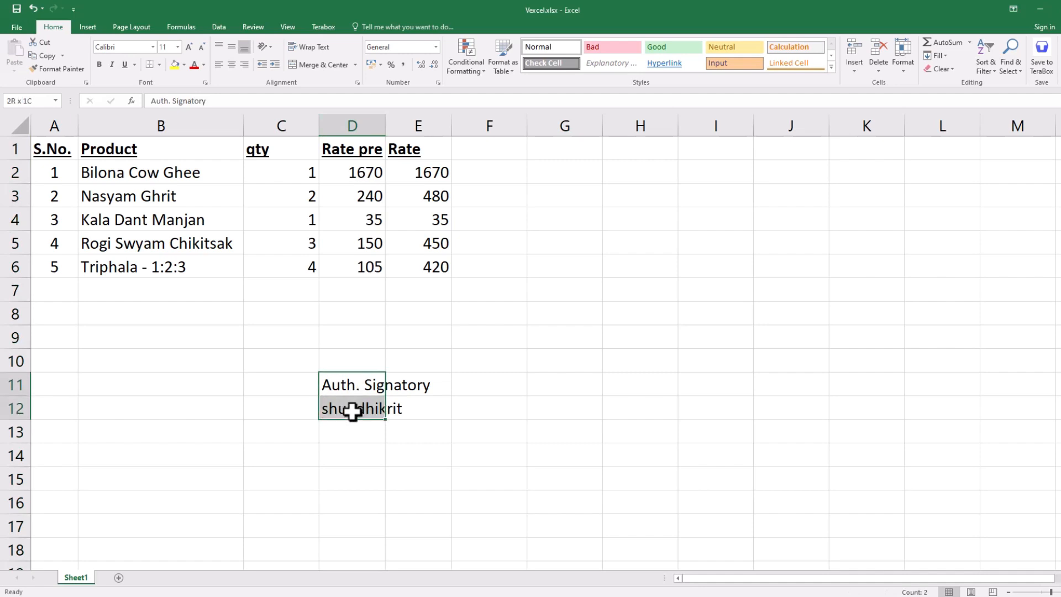
click(469, 358)
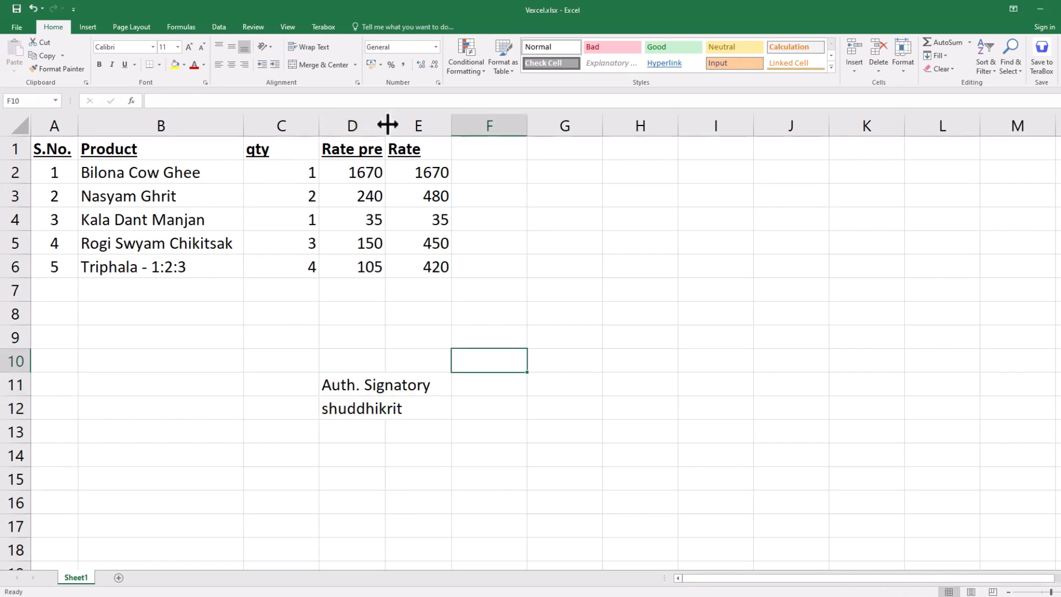
Hide the Rate pre column D
click(354, 124)
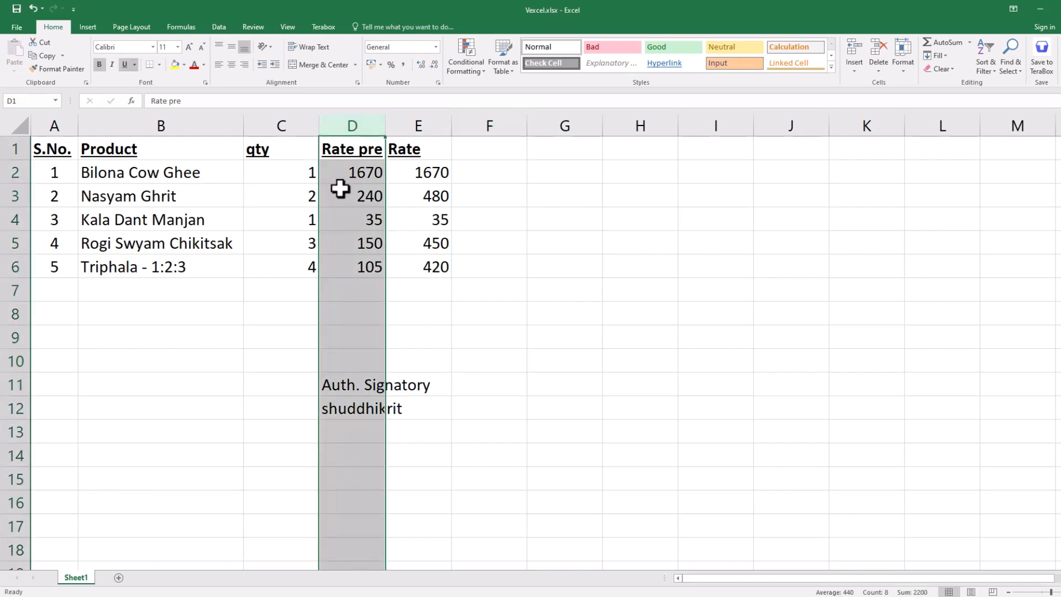
right_click(357, 120)
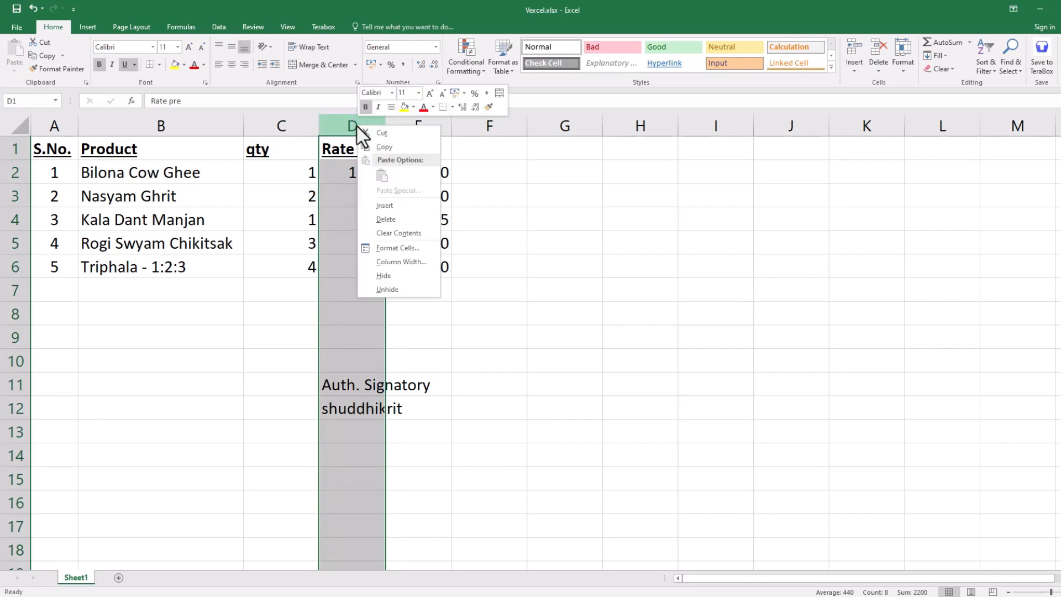
click(383, 276)
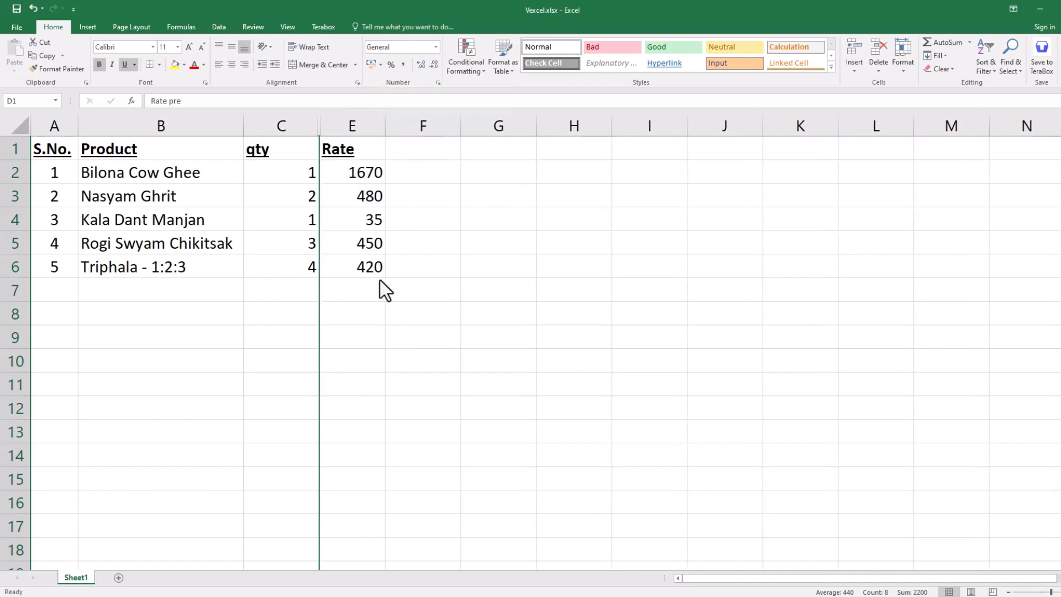
drag(447, 292, 499, 338)
click(499, 338)
scroll(395, 296, down, 8)
scroll(396, 297, up, 4)
scroll(396, 297, up, 4)
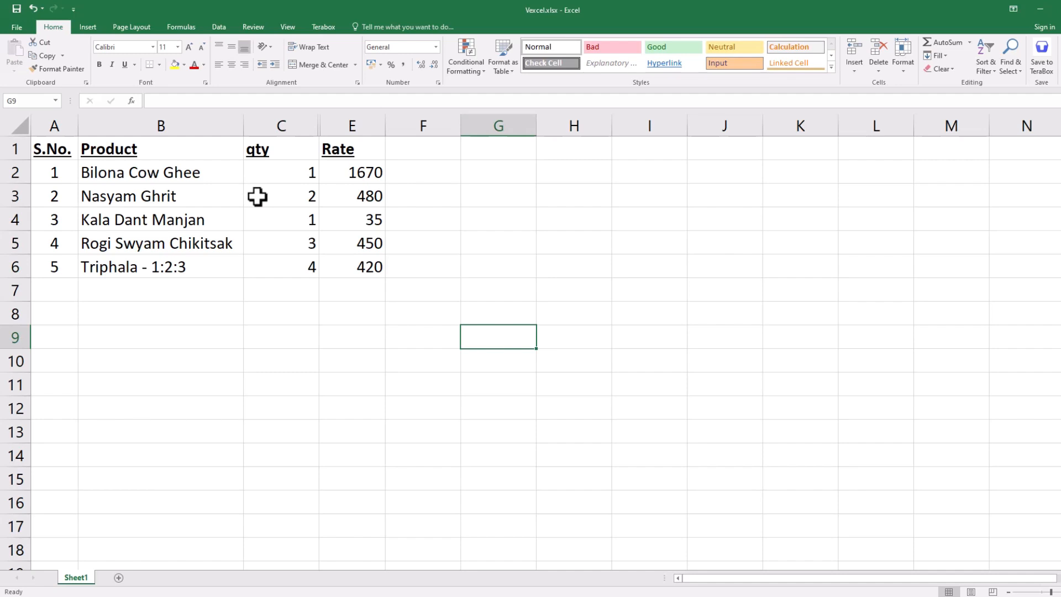
Unhide column D using the neighbouring columns C and E, and undo the unhiding
drag(286, 125, 374, 129)
right_click(321, 130)
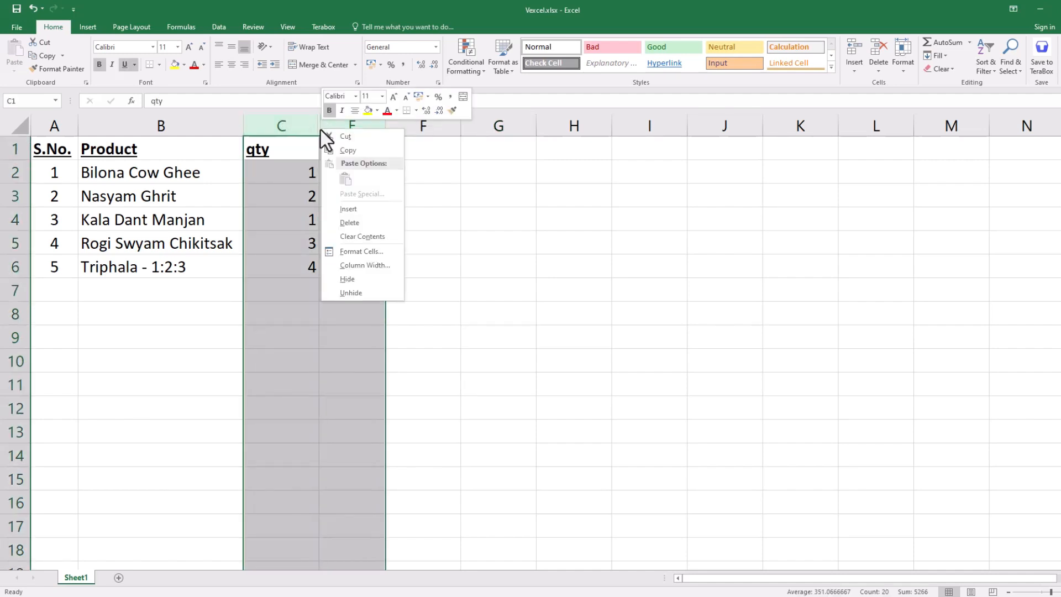
click(351, 293)
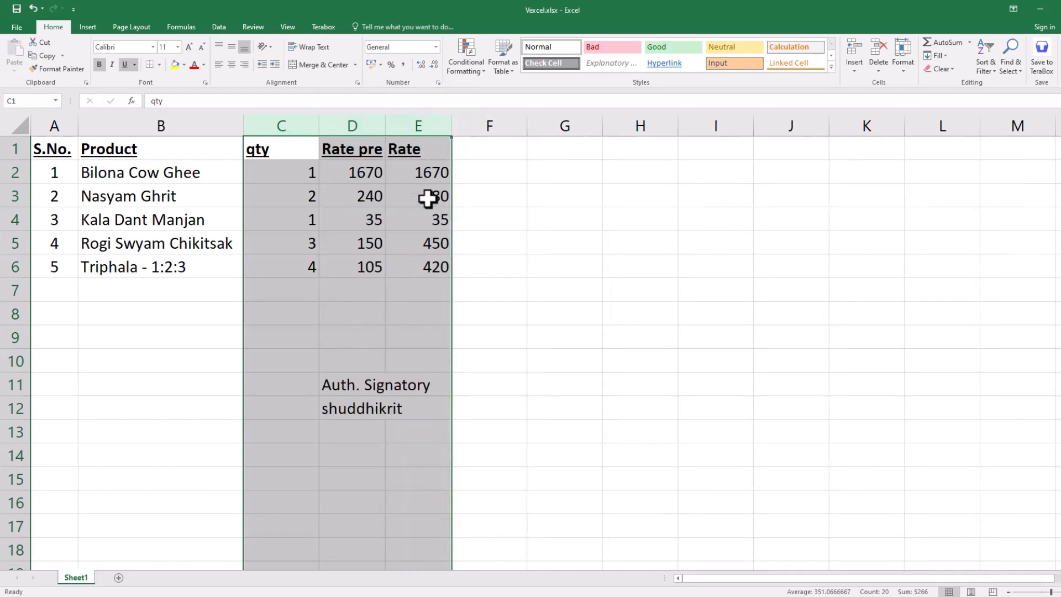
click(366, 125)
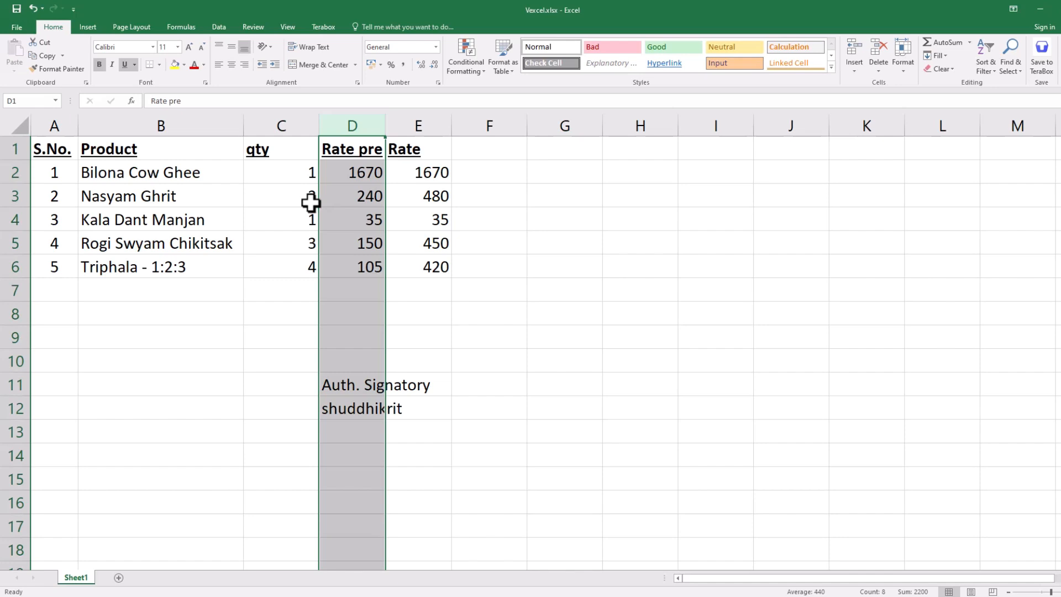
key(ctrl+z)
click(429, 201)
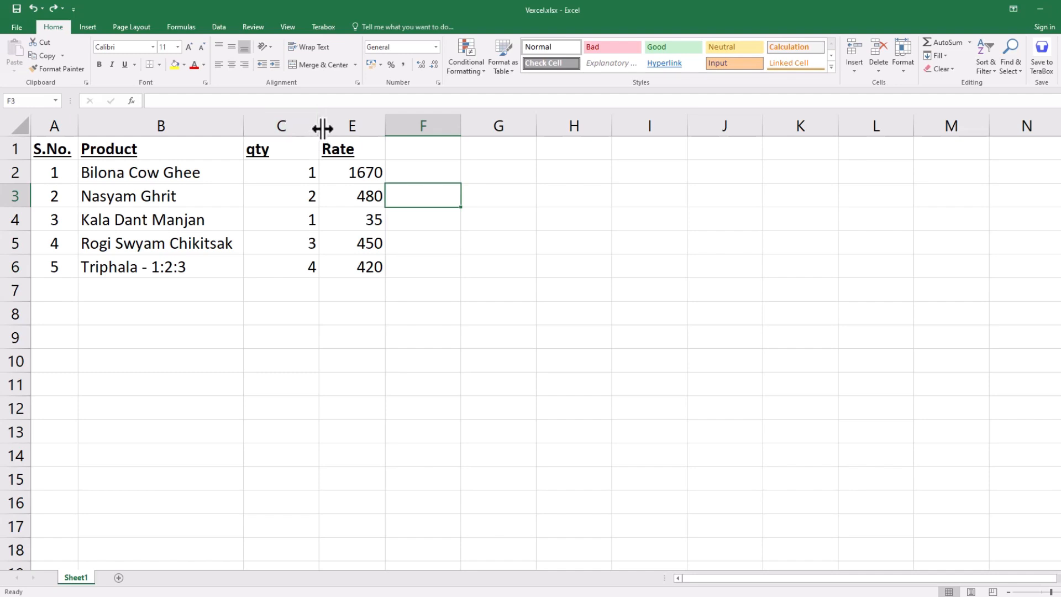
Reveal the hidden column D by widening it from the boundary between columns C and E
scroll(322, 129, up, 5)
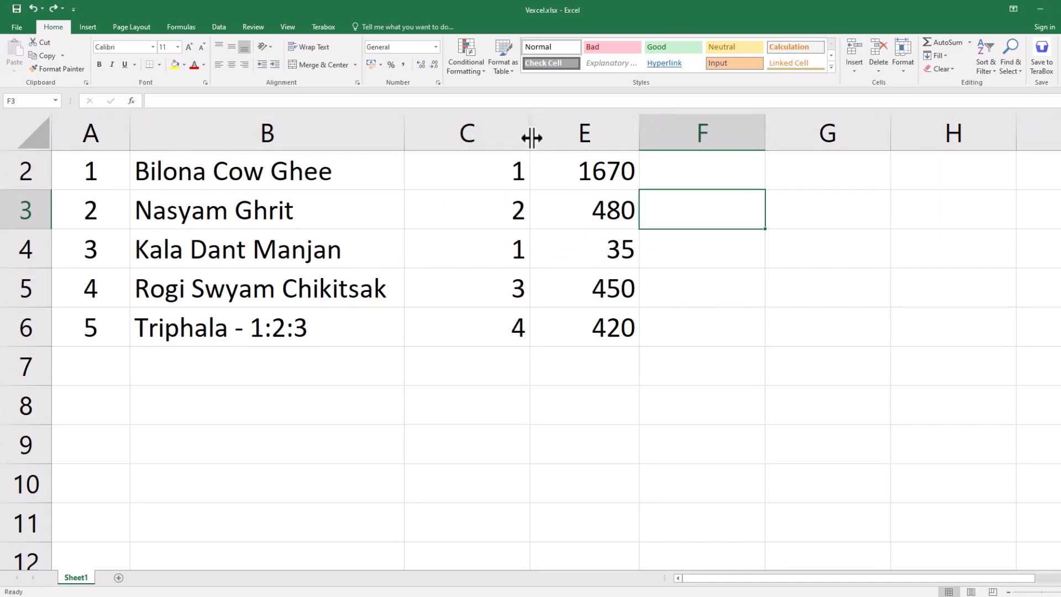
drag(532, 138, 640, 133)
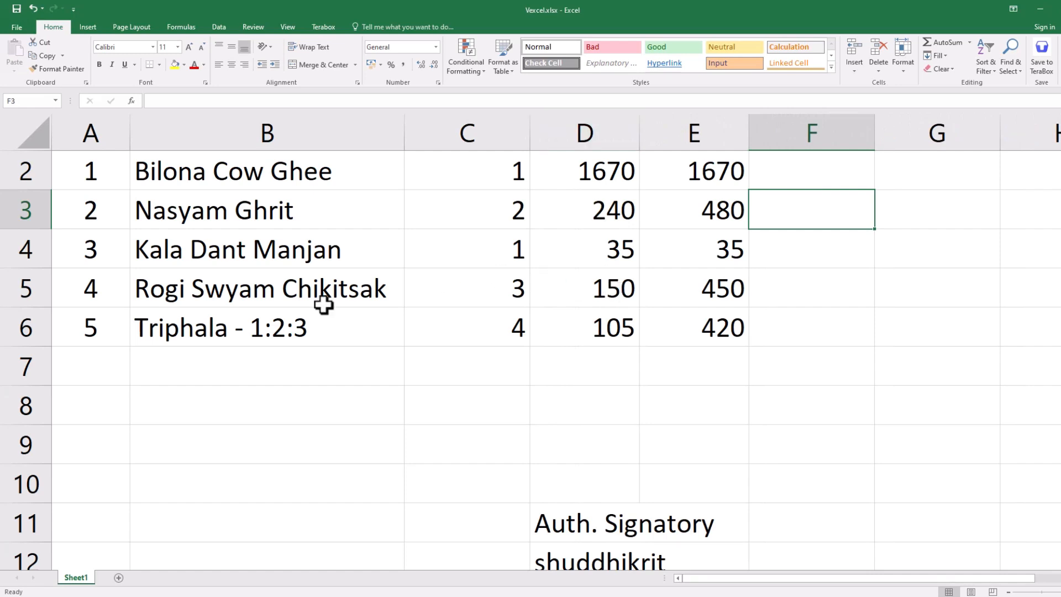
Hide row 3, which holds Nasyam Ghrit
click(24, 215)
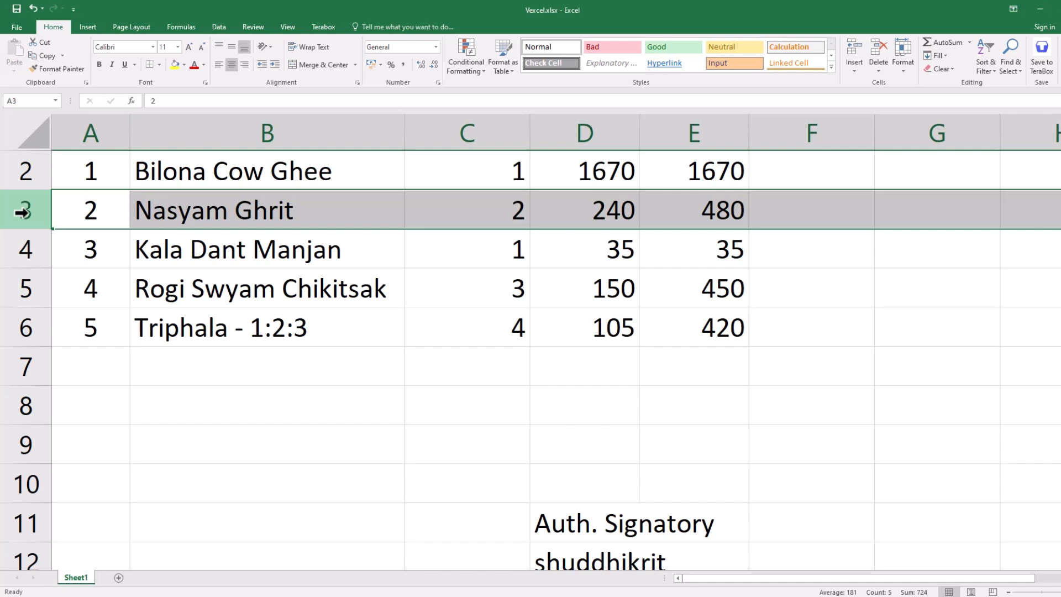
right_click(22, 212)
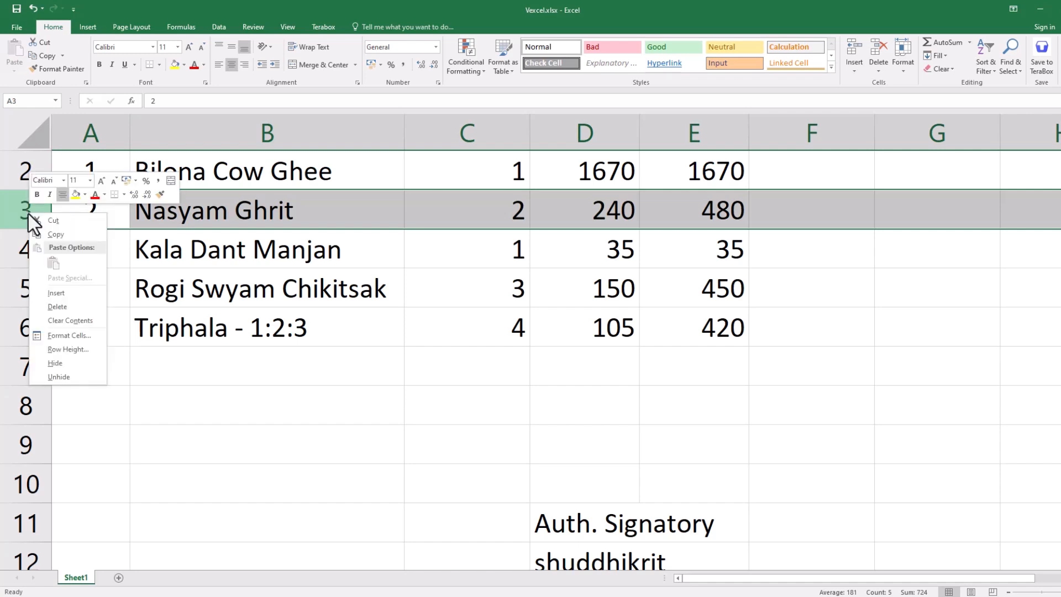
click(55, 363)
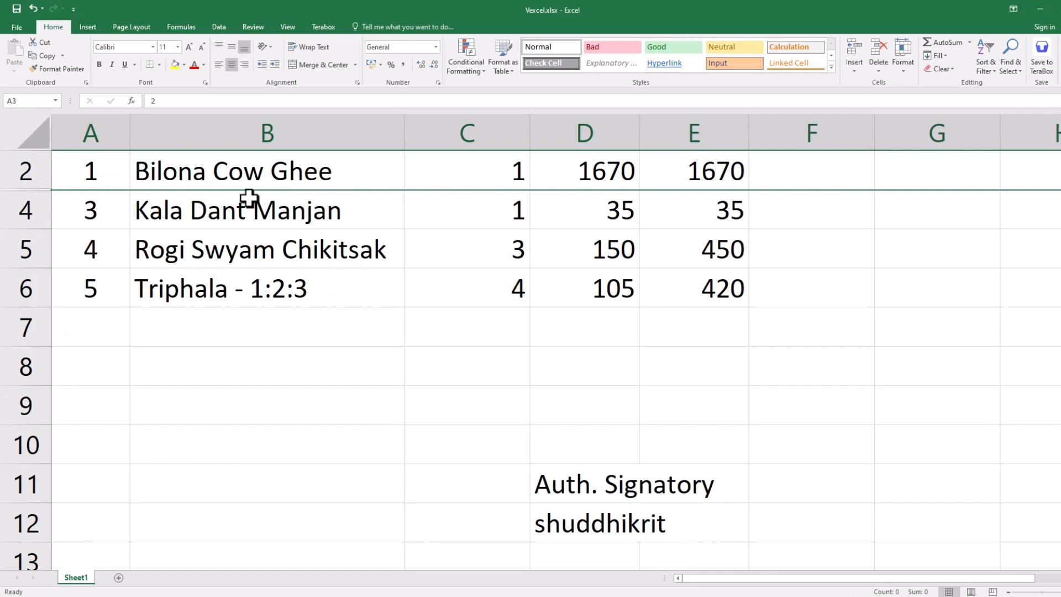
Reveal the hidden row 3 by stretching its height below row 2, and undo that change
drag(26, 193, 26, 232)
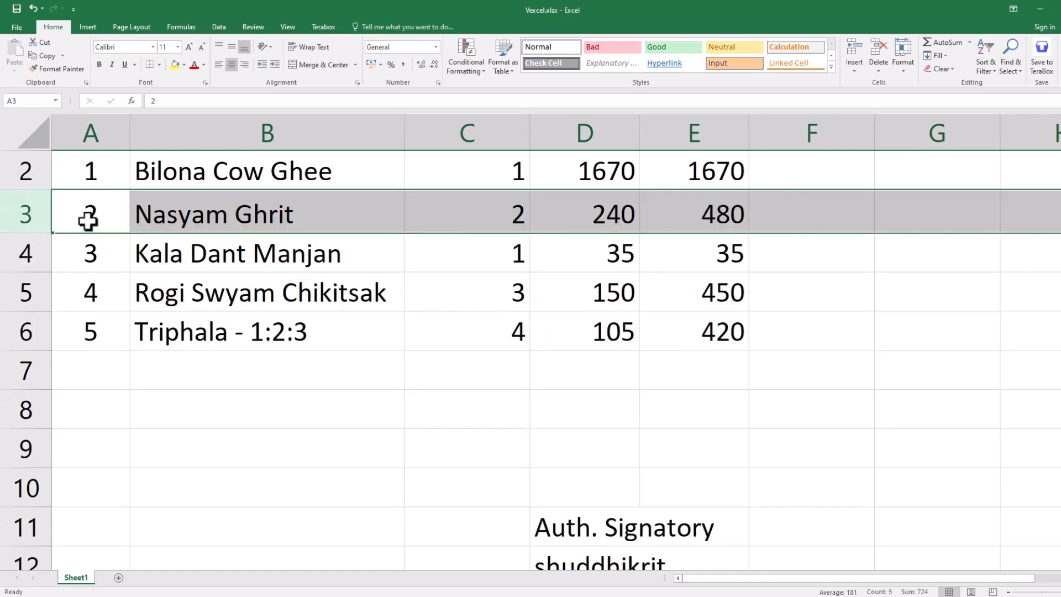
key(ctrl+z)
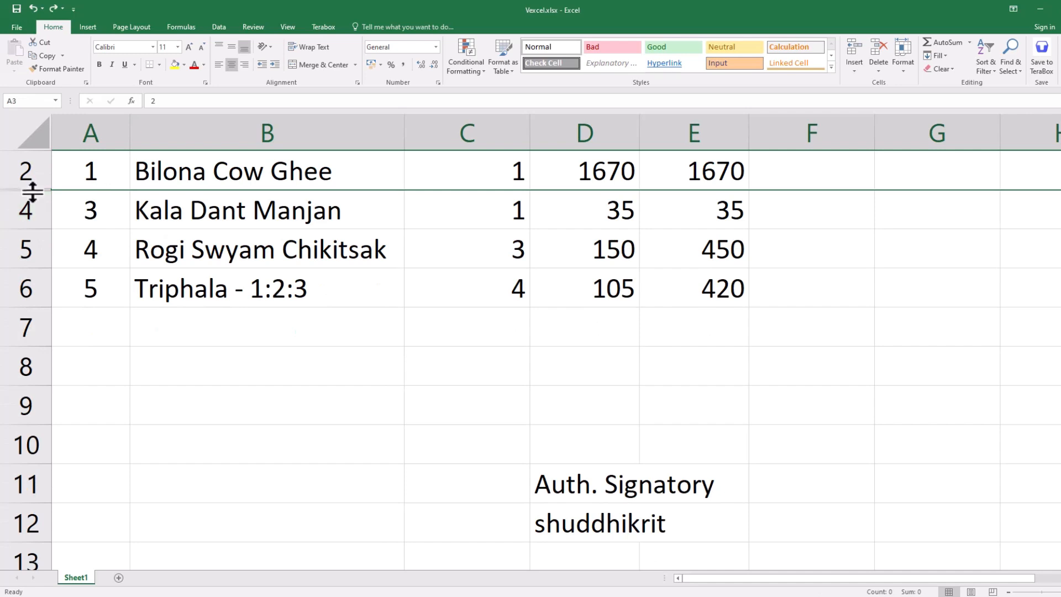
Unhide row 3 using the neighbouring rows 2 and 4
mouse_move(26, 179)
mouse_down()
mouse_move(26, 208)
mouse_move(26, 196)
mouse_up()
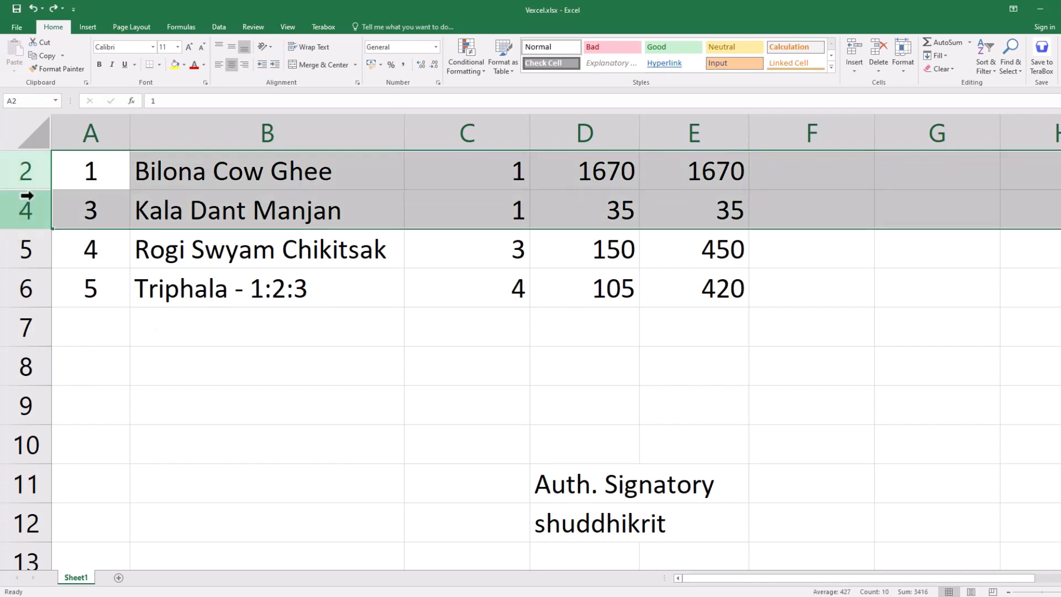
right_click(35, 197)
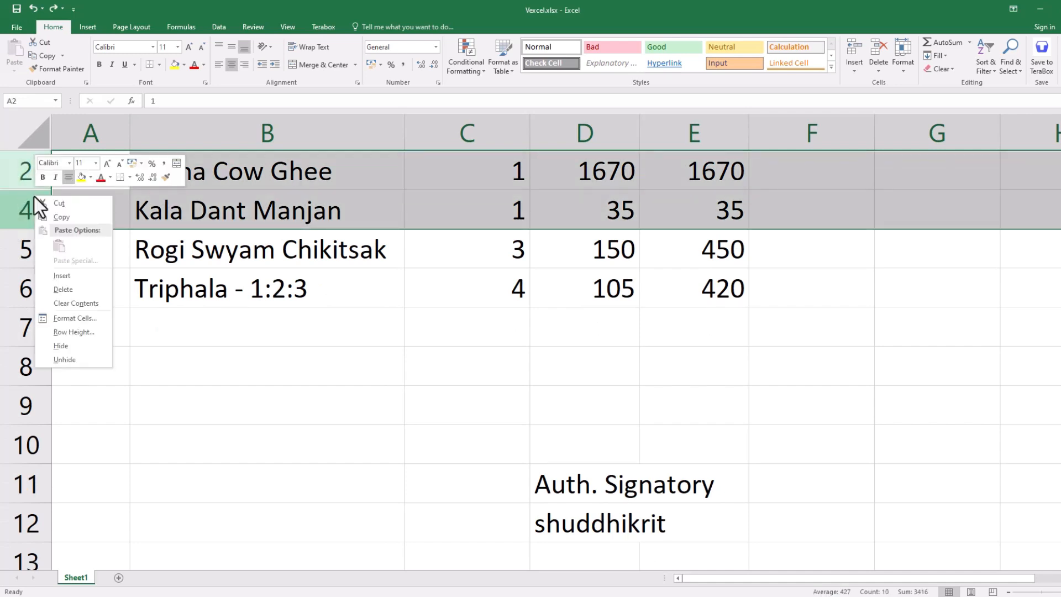
click(78, 359)
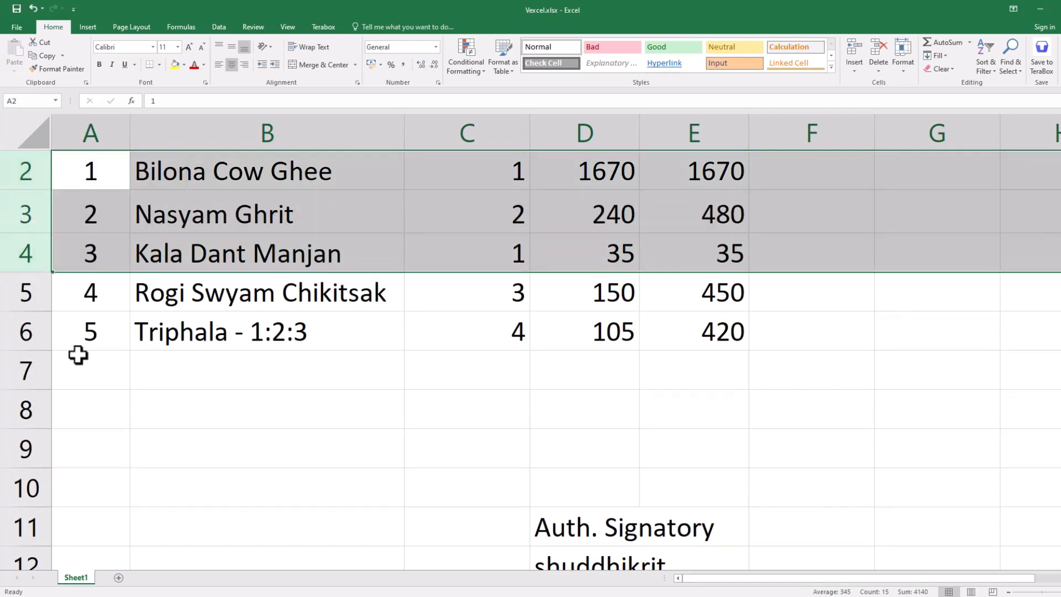
Select the product data in A2:E6 and the entire sheet, and clear the selection
click(167, 212)
drag(194, 171, 190, 301)
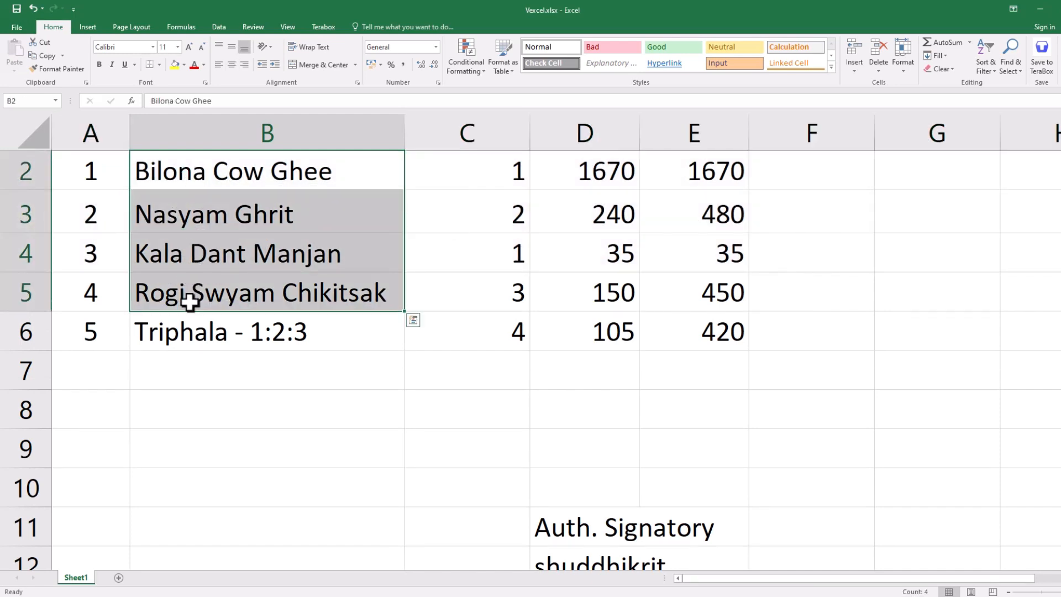
mouse_move(78, 173)
mouse_down()
mouse_move(118, 232)
mouse_move(447, 317)
mouse_move(660, 321)
mouse_up()
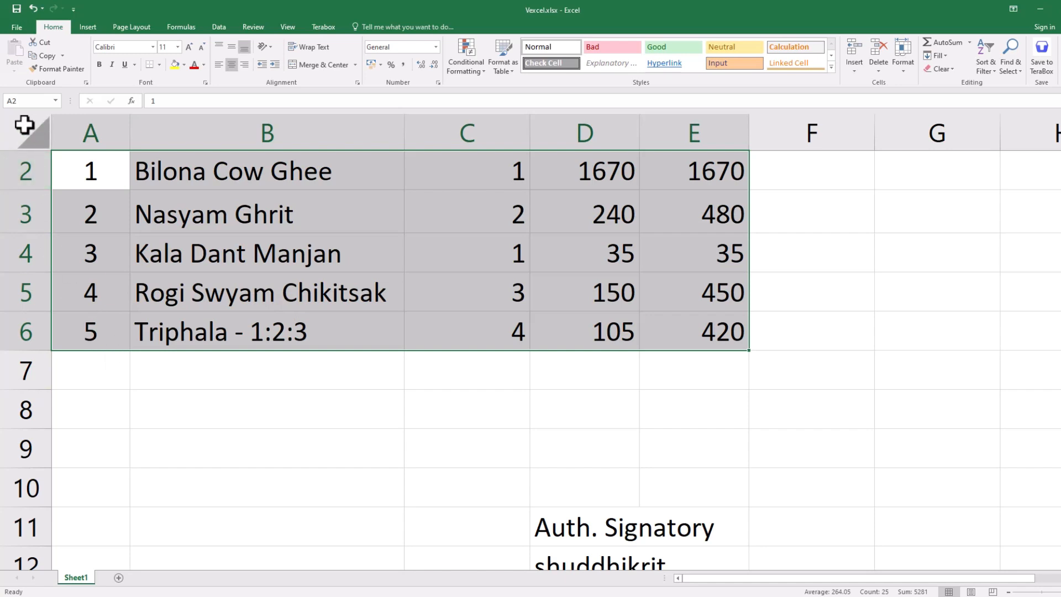
click(22, 125)
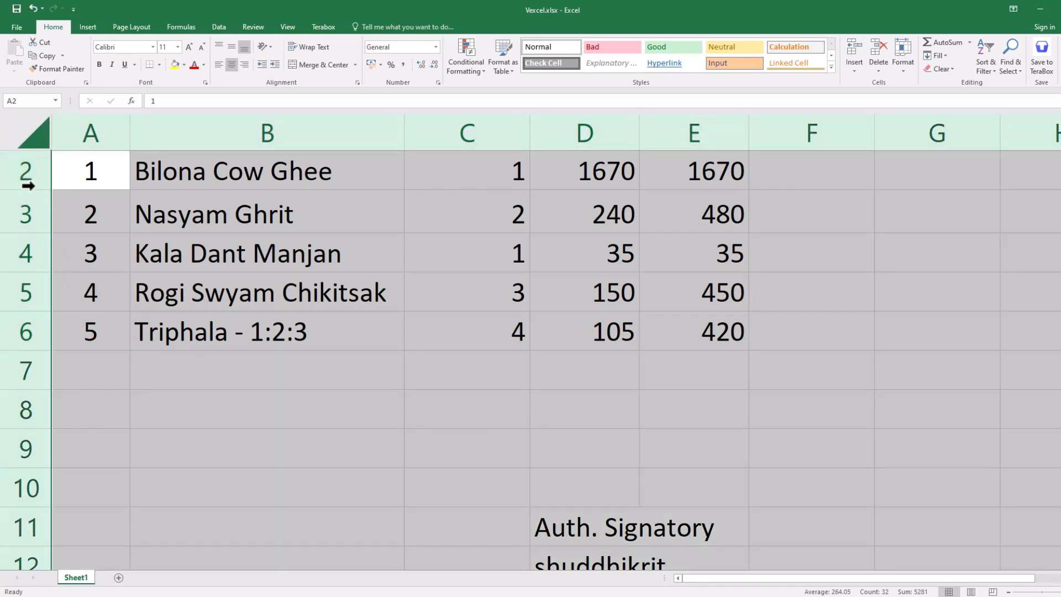
click(135, 397)
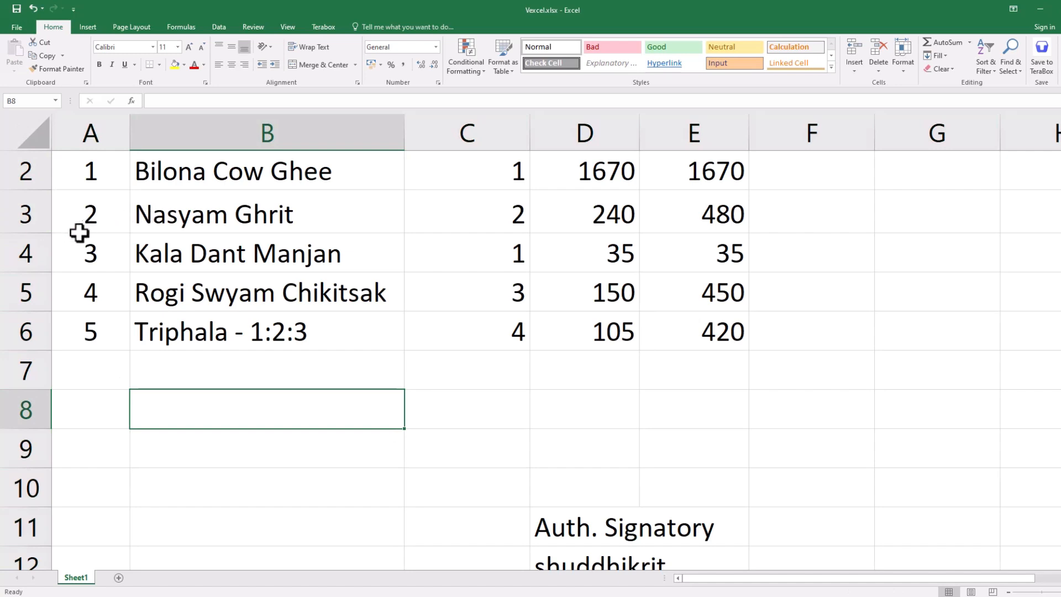
Increase the height of row 3 for Nasyam Ghrit
click(17, 214)
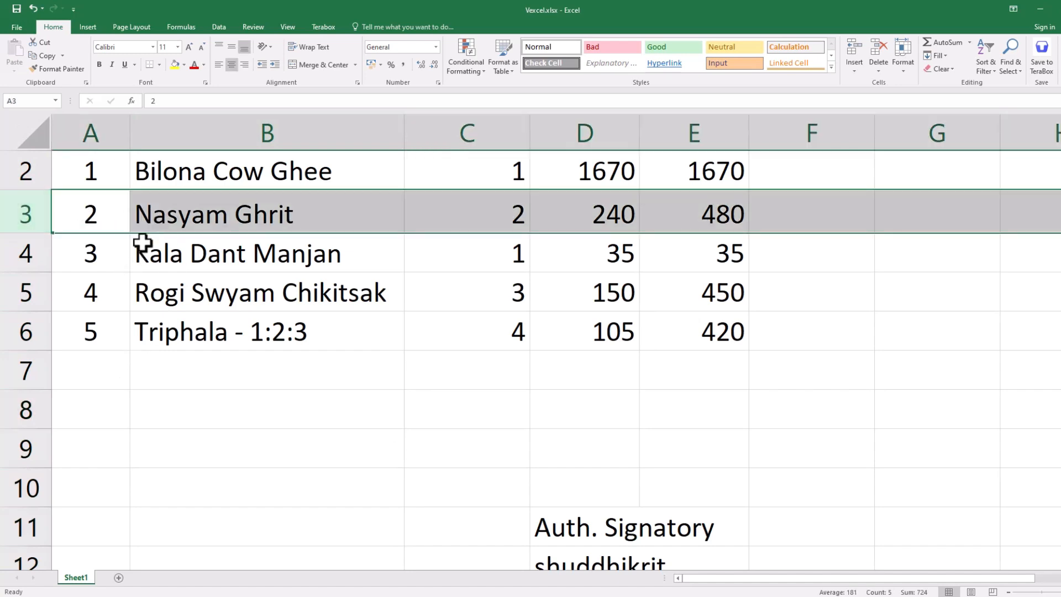
click(221, 284)
click(132, 412)
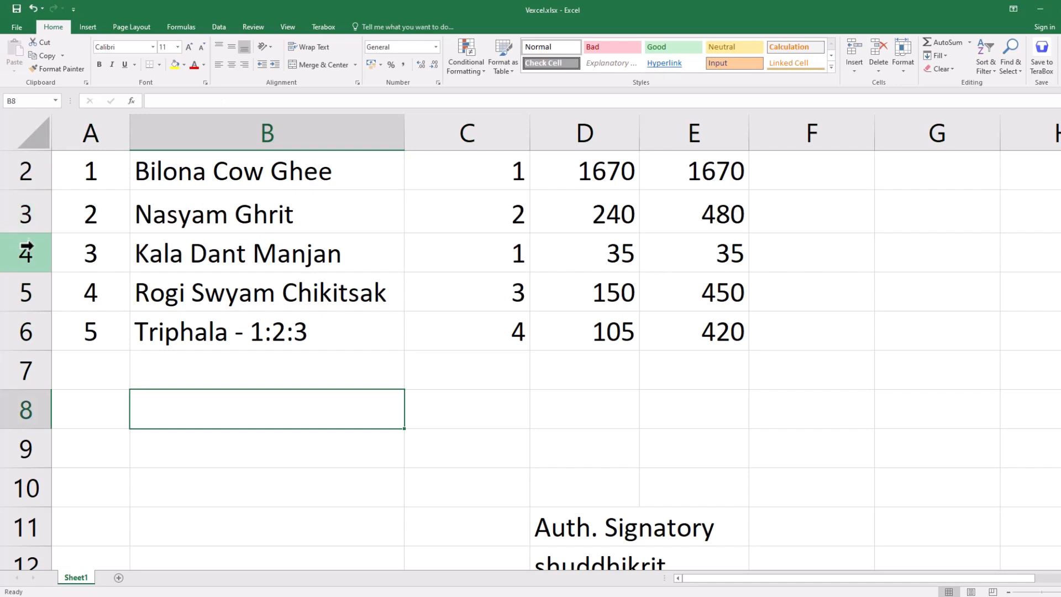
drag(39, 232, 39, 251)
click(182, 236)
click(19, 218)
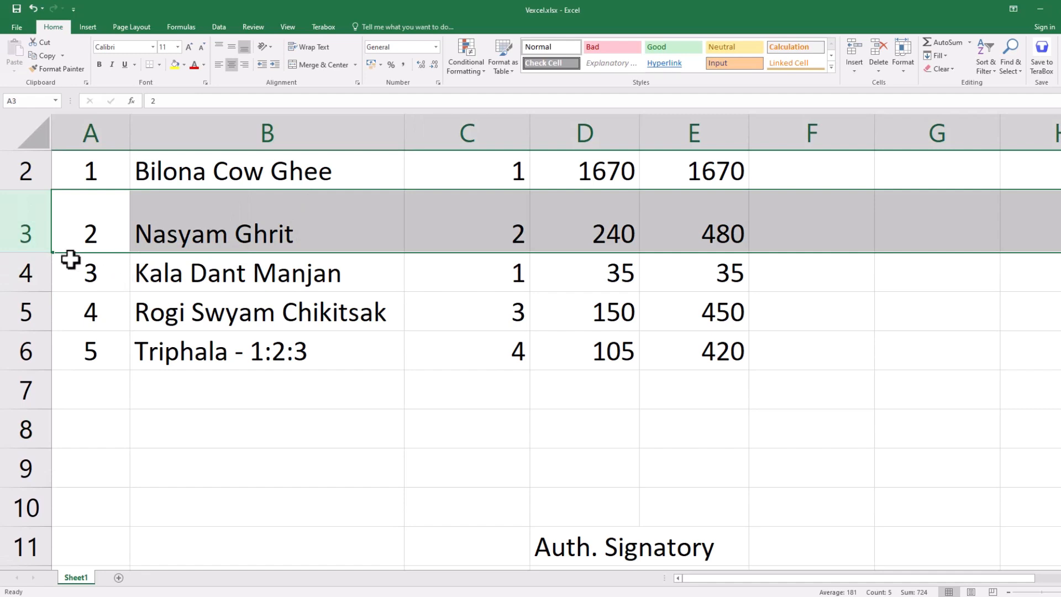
Give rows 2 to 6 one uniform, taller height and columns C to E one equal width
drag(26, 181, 33, 339)
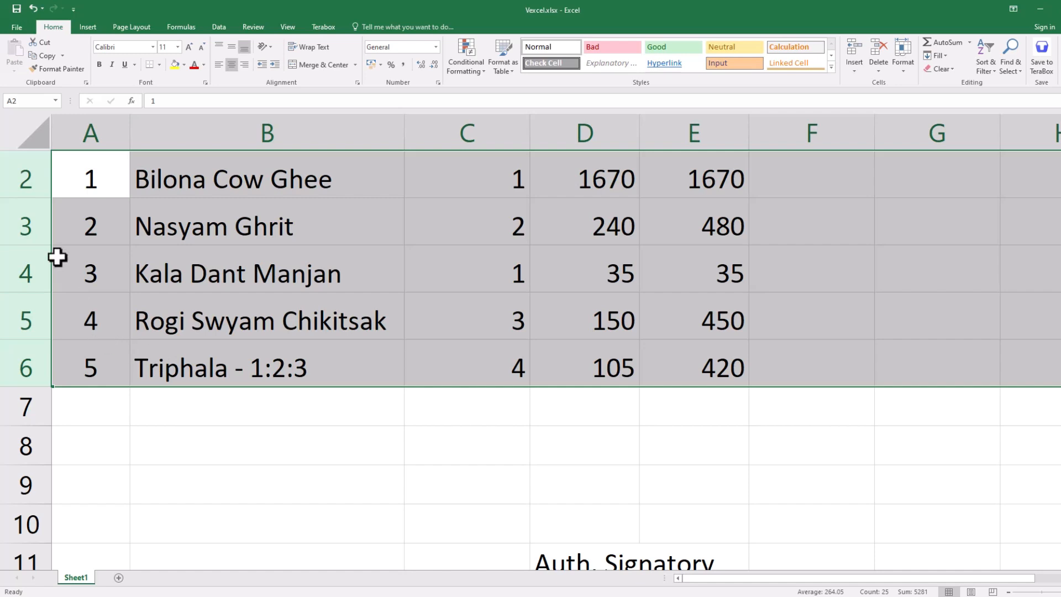
click(175, 135)
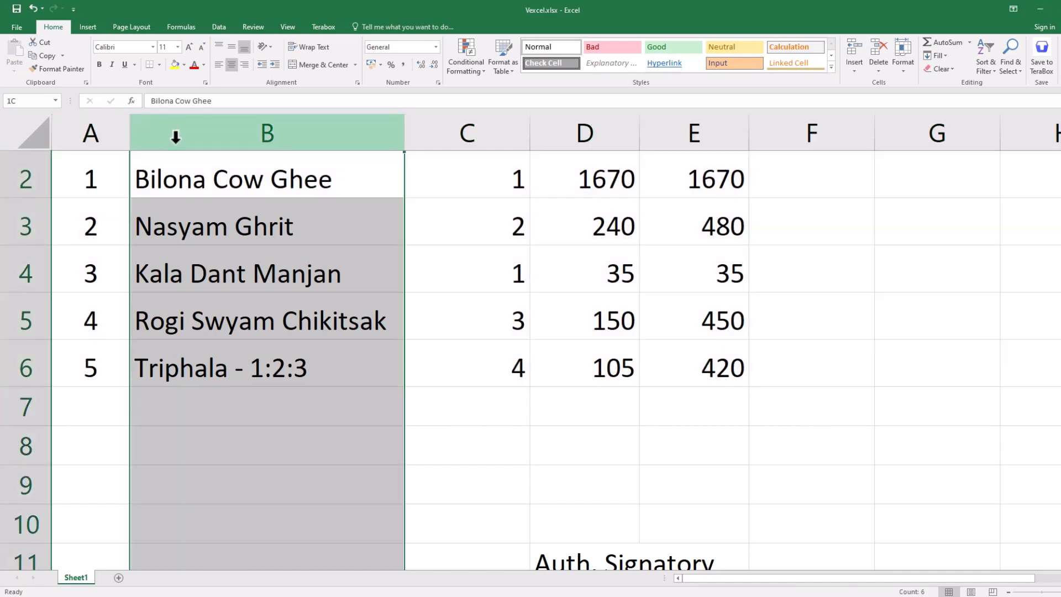
drag(436, 135, 628, 133)
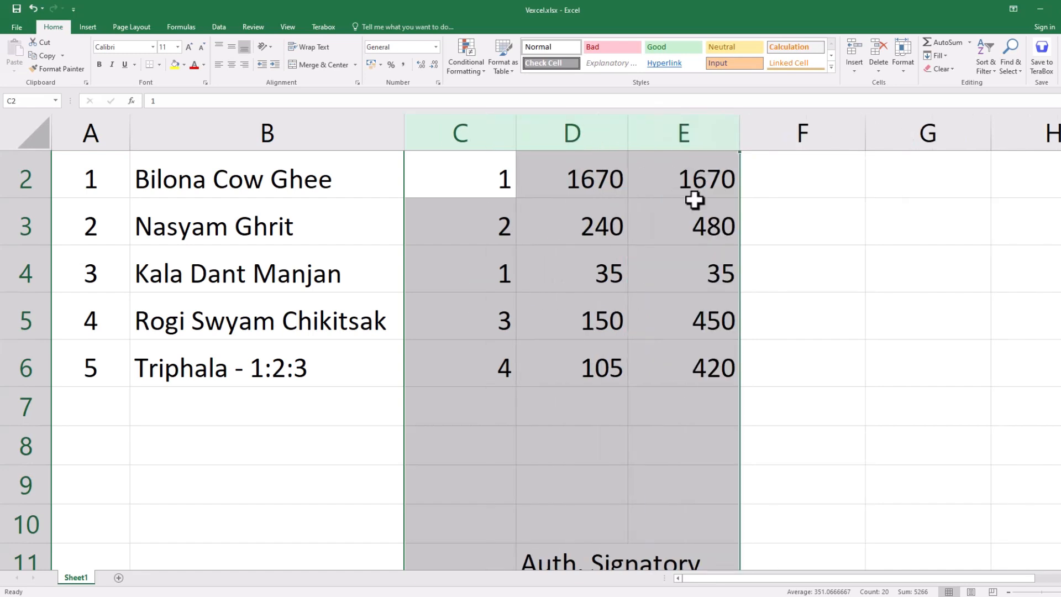
click(694, 205)
Narrow the Rate column E, and set columns C to E to one equal, narrower width
click(716, 134)
drag(739, 135, 694, 135)
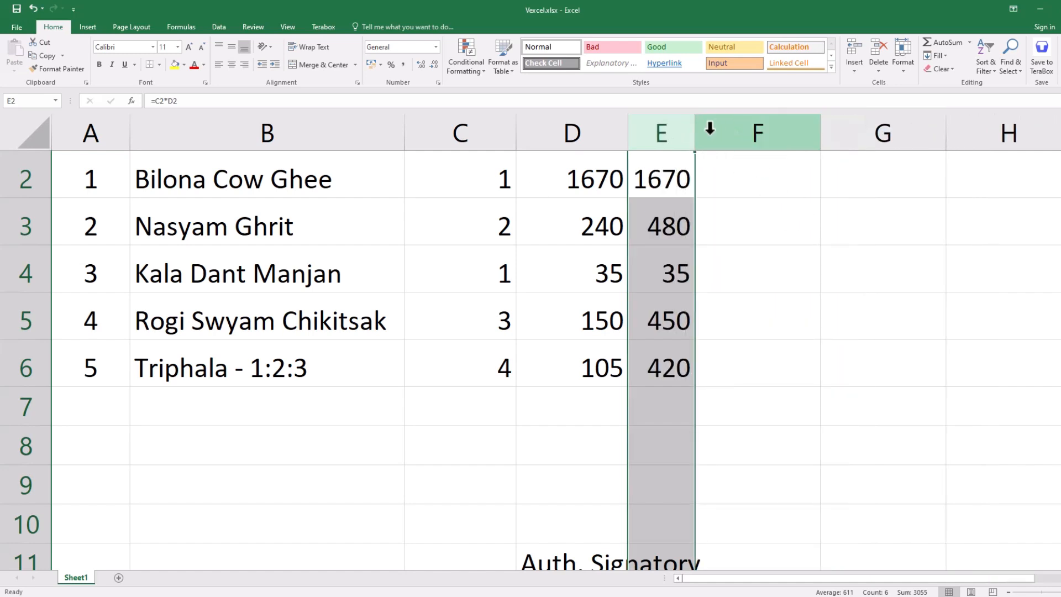
drag(461, 132, 705, 133)
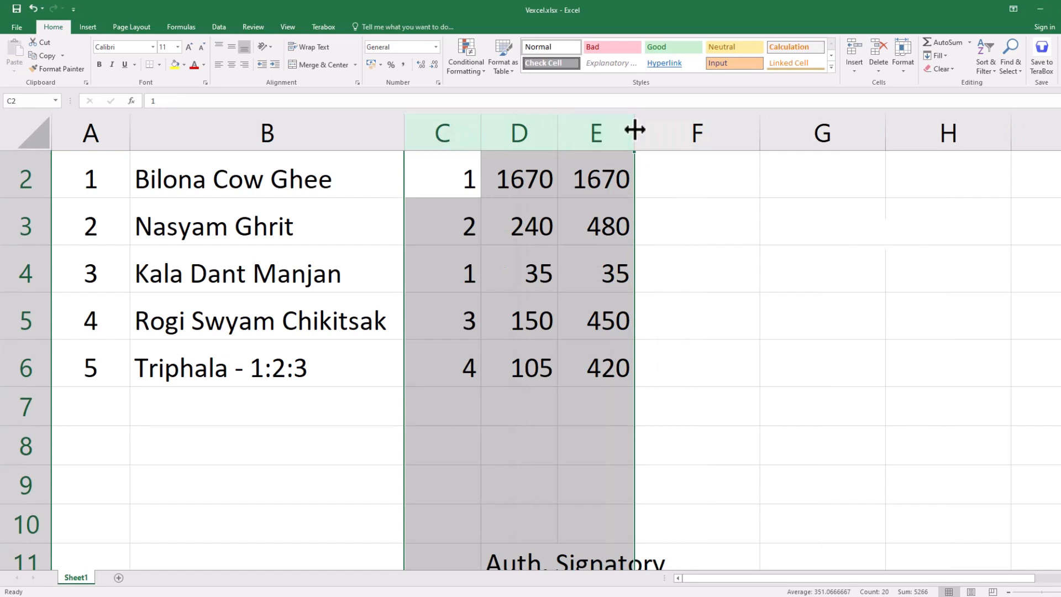
click(715, 241)
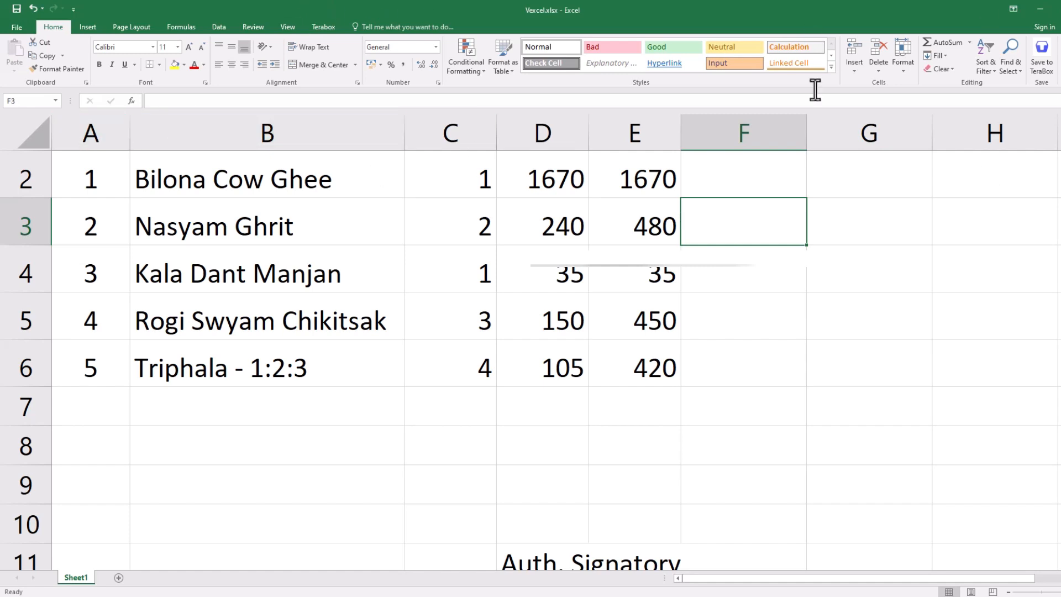
scroll(625, 331, down, 2)
scroll(624, 332, down, 1)
scroll(628, 326, up, 3)
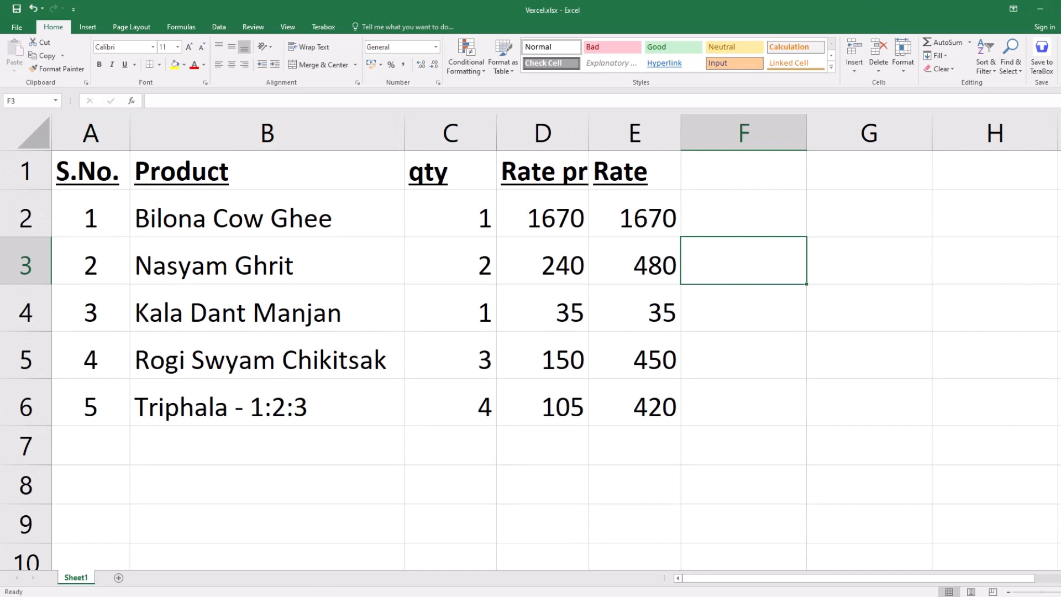
scroll(156, 563, down, 4)
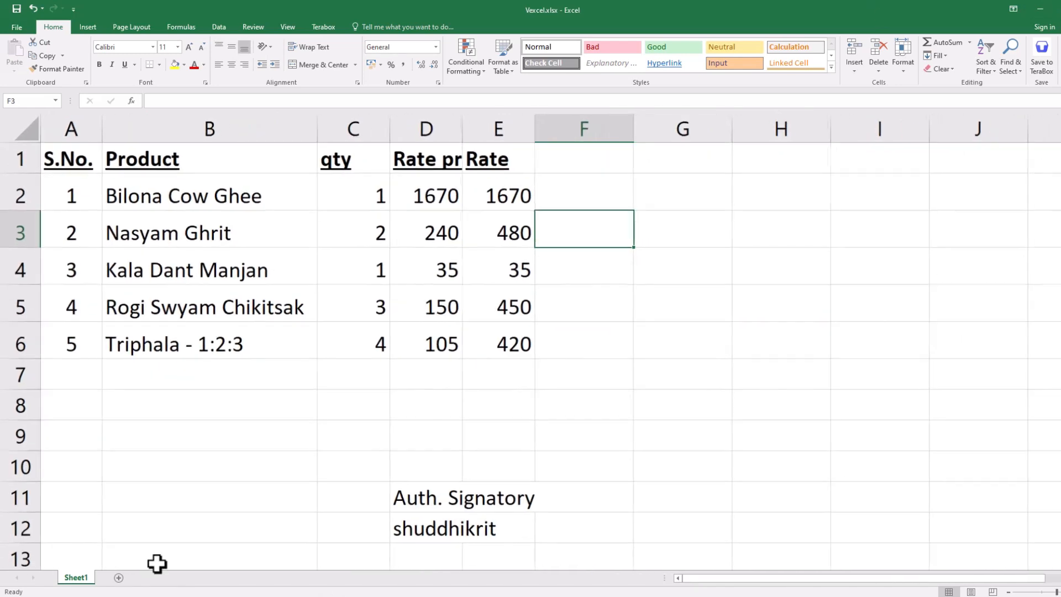
double_click(81, 578)
click(124, 550)
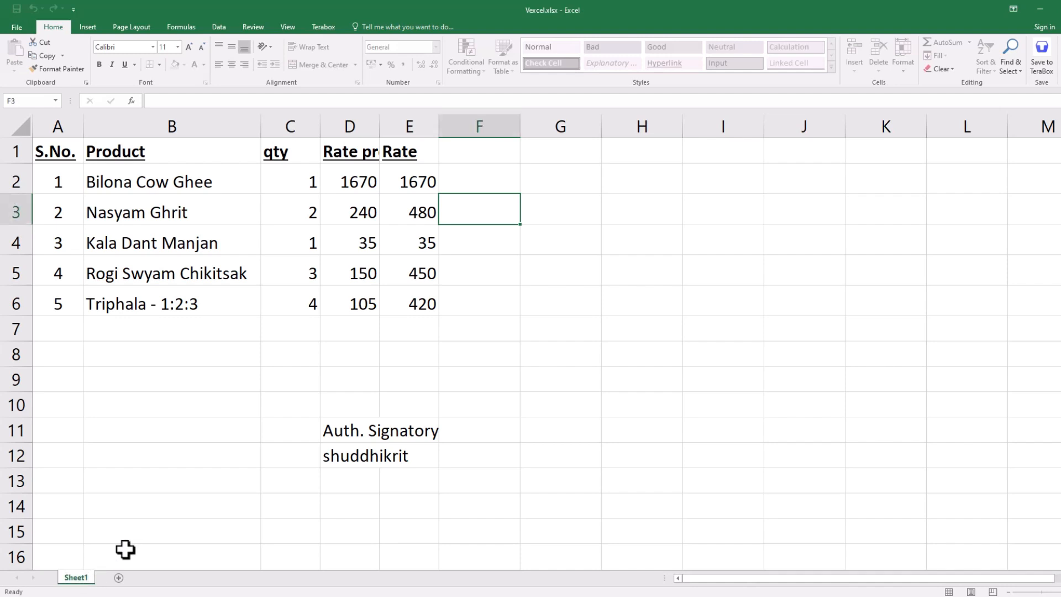
click(124, 549)
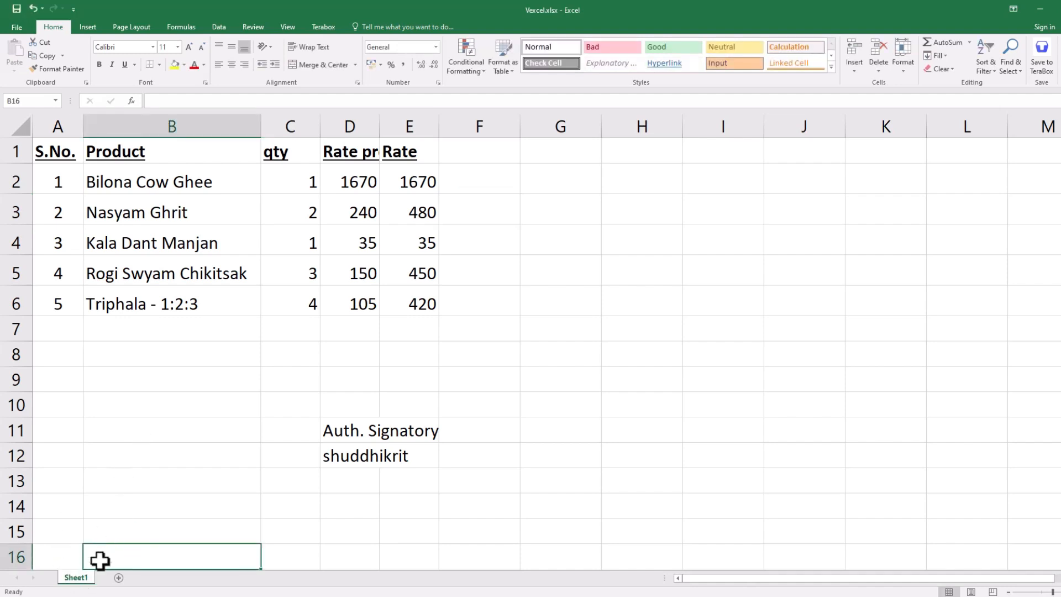
click(71, 514)
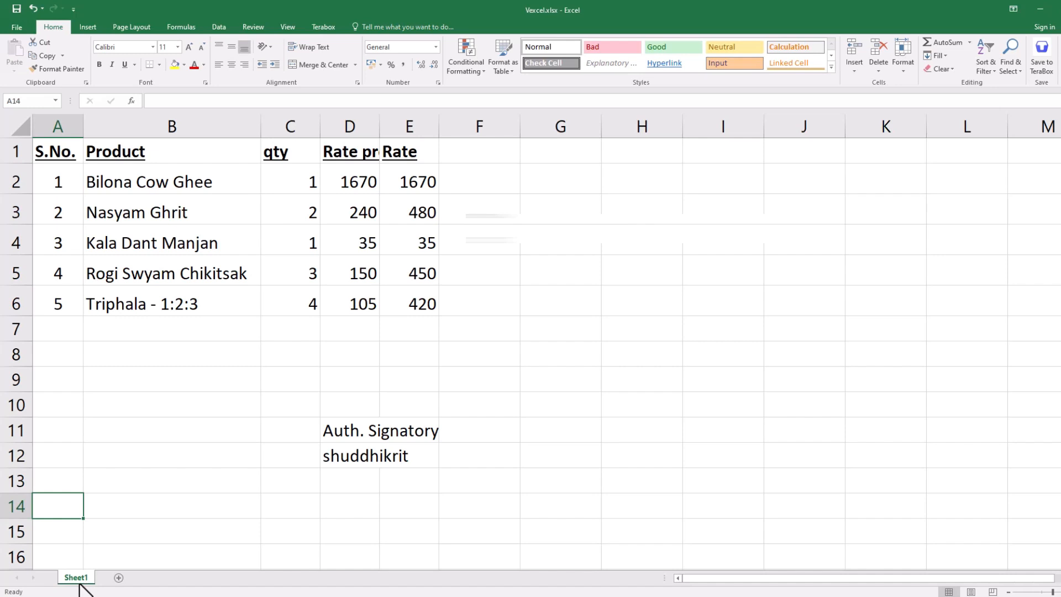
double_click(77, 578)
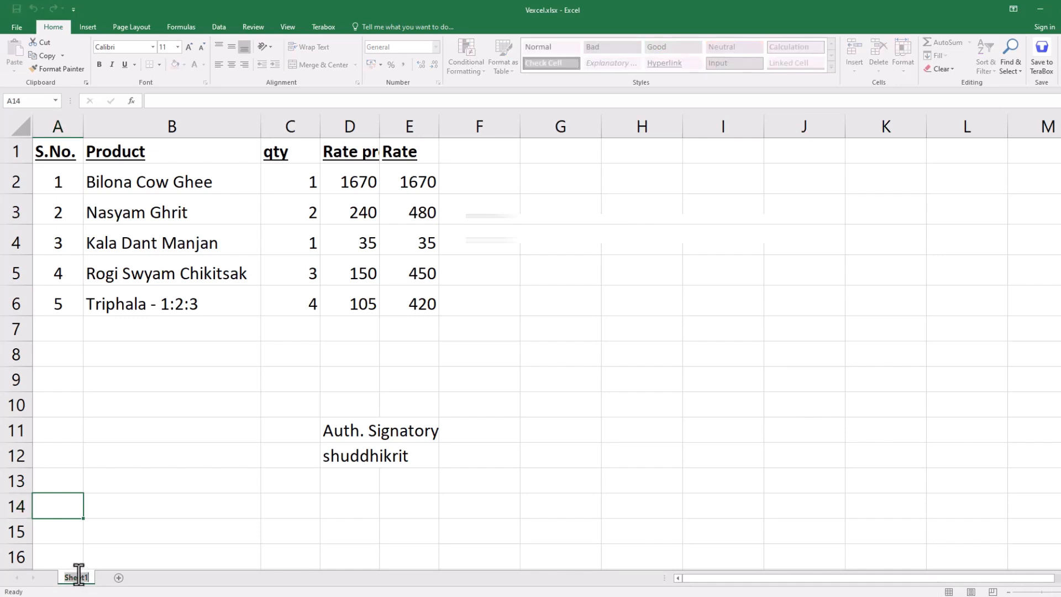
click(114, 551)
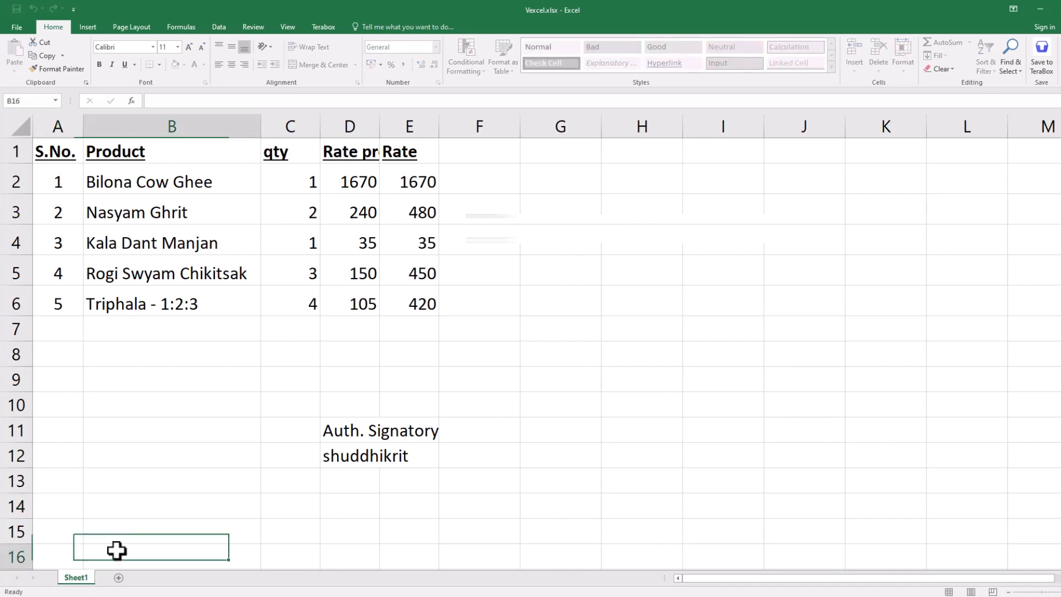
Rename Sheet1 as Product List
right_click(81, 581)
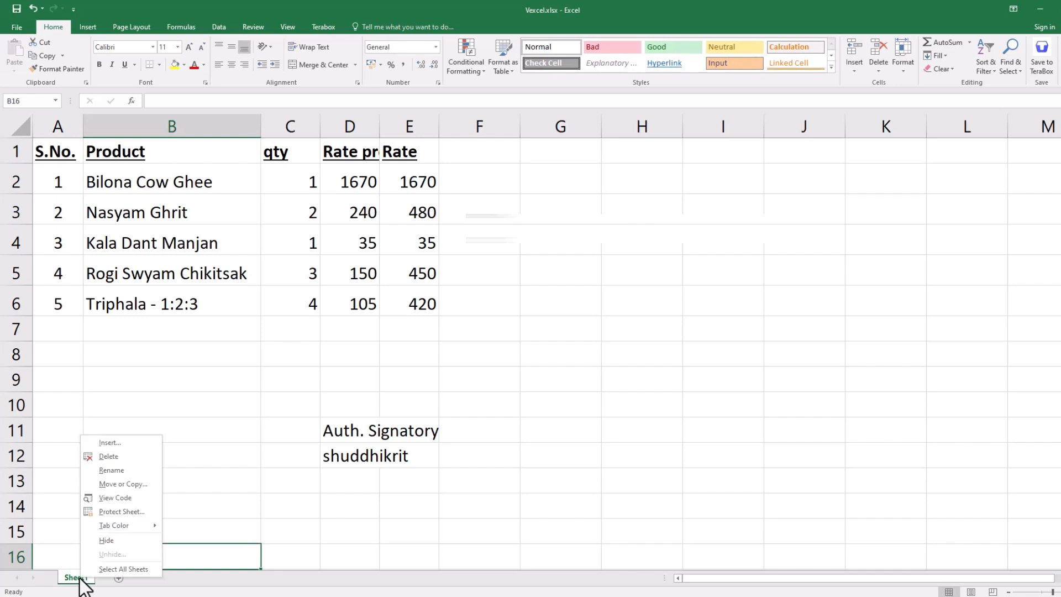
click(107, 471)
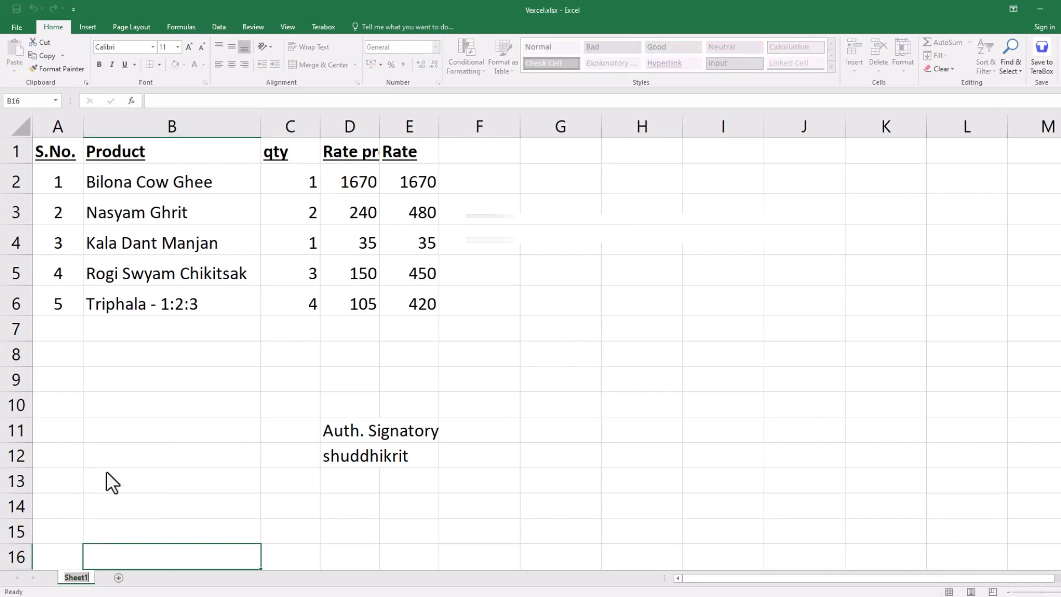
text(Product List)
key(Return)
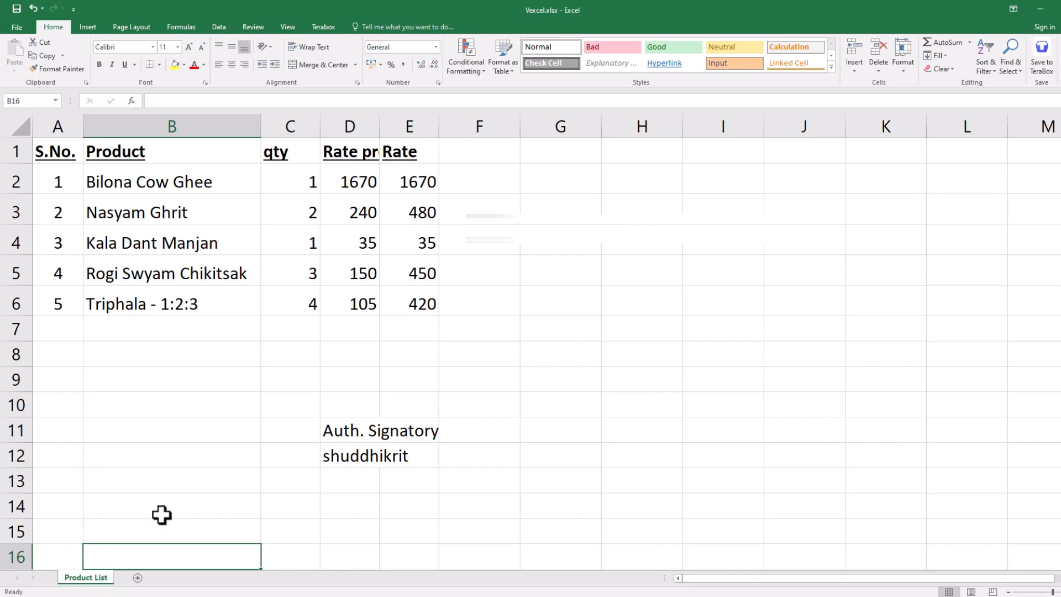
Insert a new blank worksheet in front of the Product List sheet
right_click(111, 580)
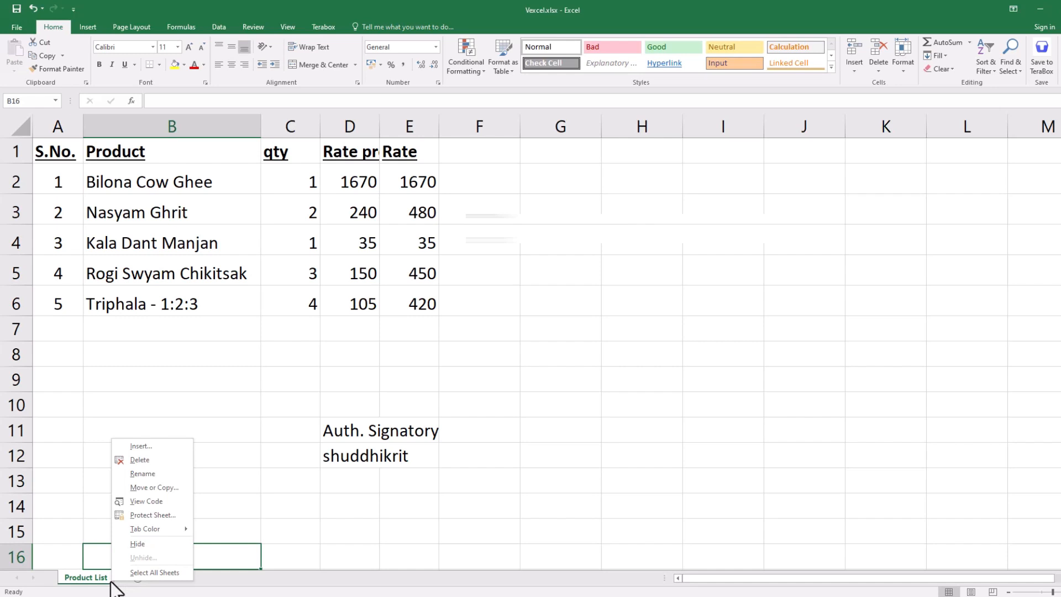
click(136, 447)
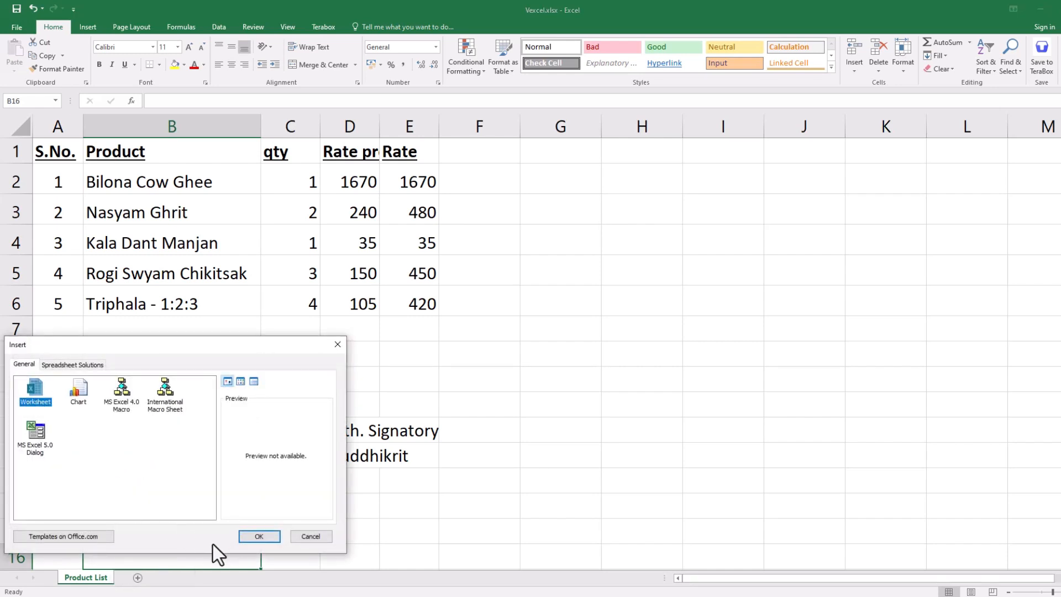
click(259, 537)
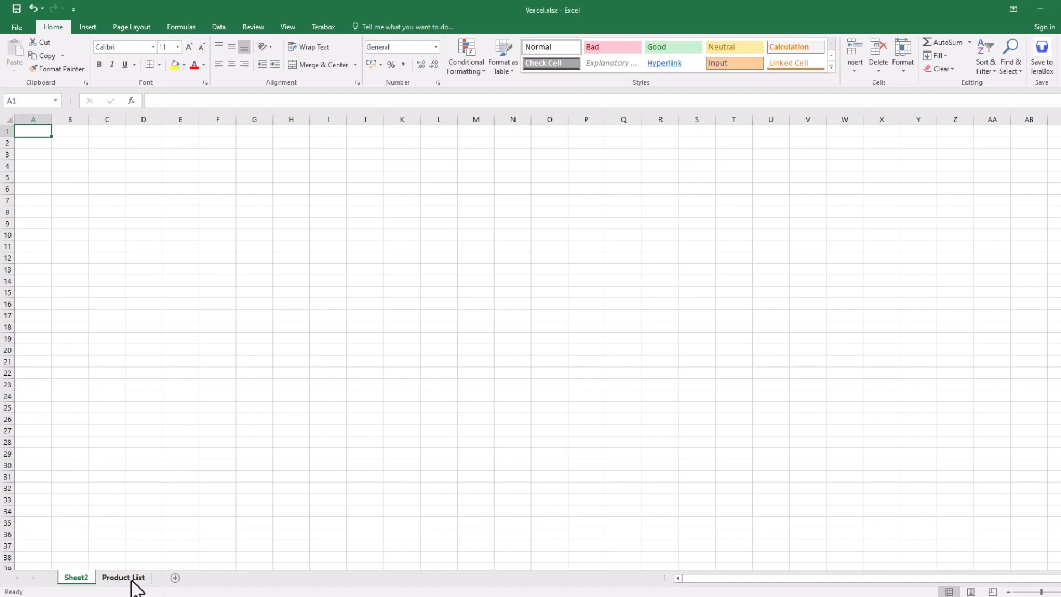
Add six more blank worksheets, Sheet3 to Sheet8, between Sheet2 and Product List
click(175, 578)
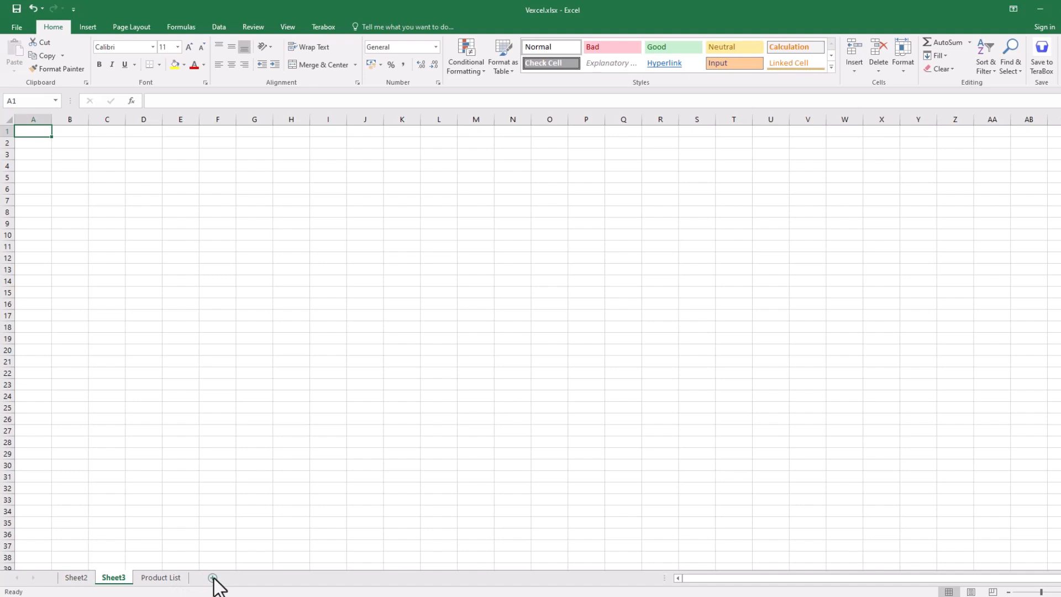
click(204, 578)
click(250, 577)
click(287, 577)
click(325, 578)
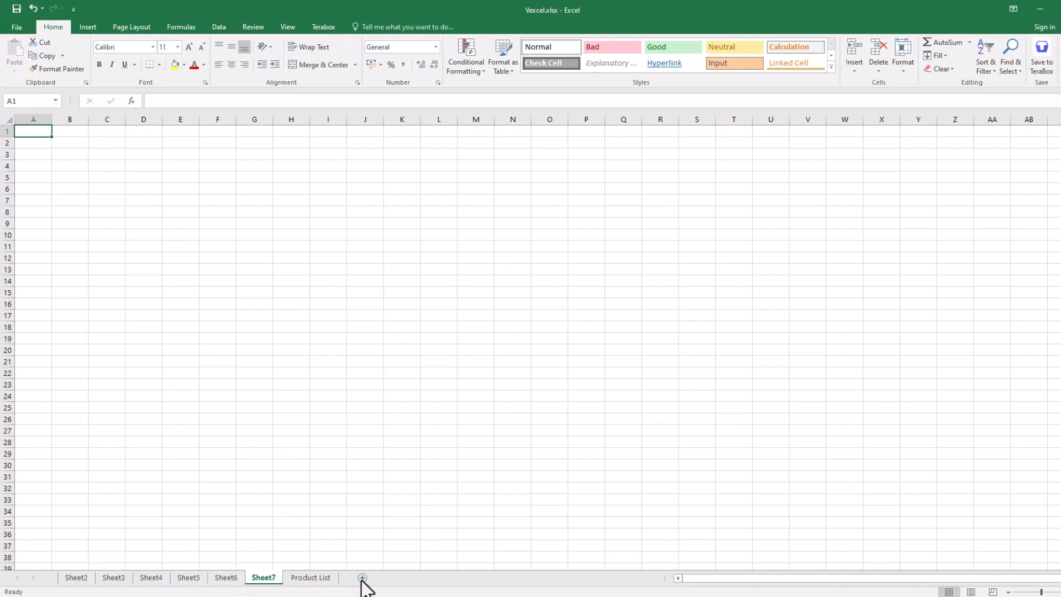
click(362, 578)
Move the Product List sheet in front of Sheet2 so that it is the first sheet
click(239, 583)
click(189, 584)
click(158, 583)
click(354, 578)
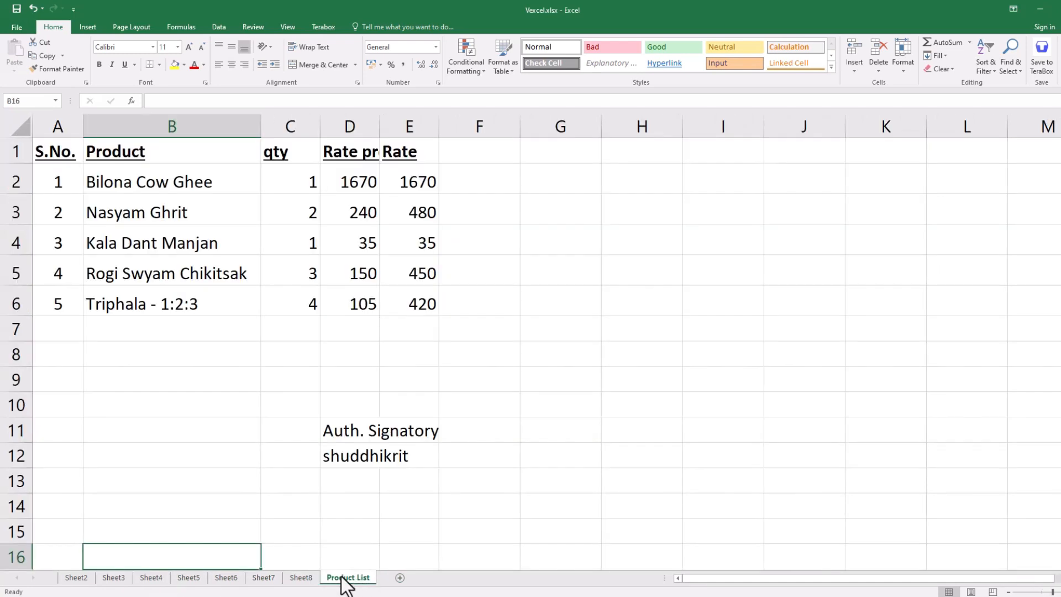
drag(343, 578, 76, 577)
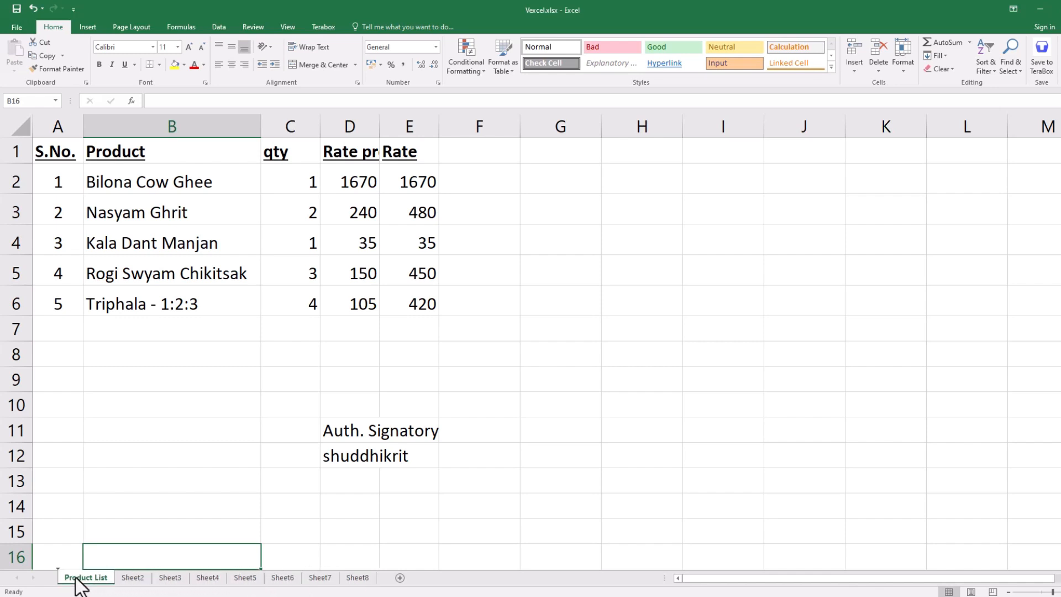
Go through every sheet in order, from Product List to Sheet8
click(171, 577)
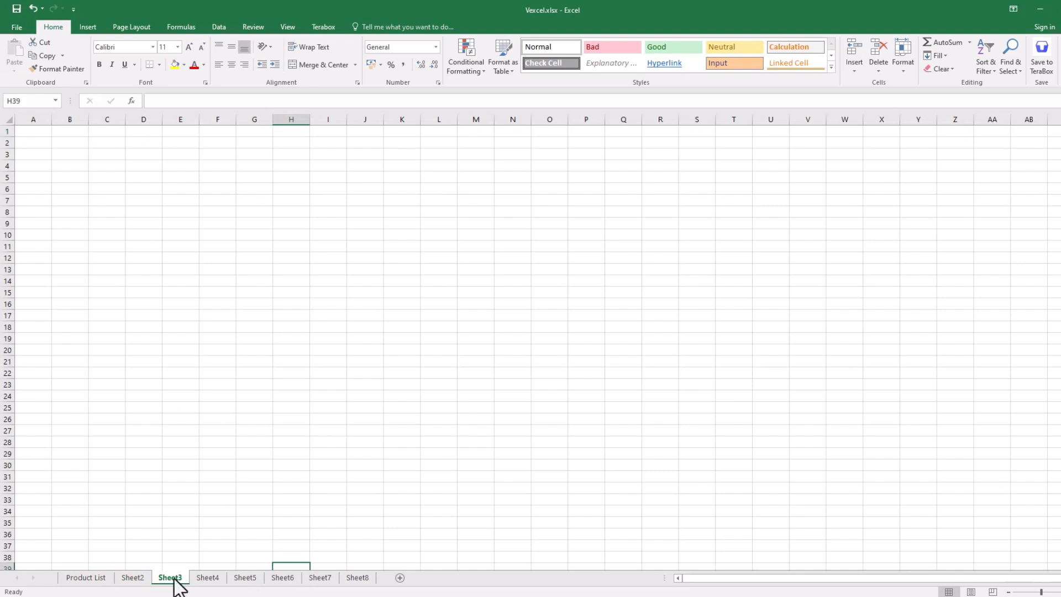
click(85, 577)
click(133, 577)
click(170, 577)
click(208, 578)
click(245, 577)
click(283, 577)
click(320, 578)
click(358, 578)
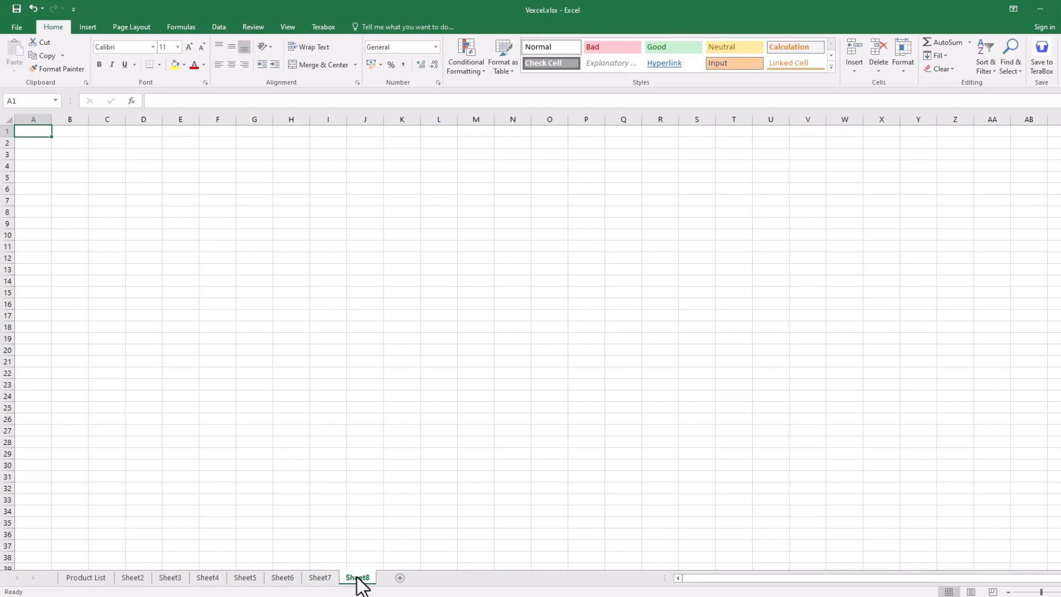
Rename Sheet2 as Sample sheet and Sheet3 as Demo
click(133, 578)
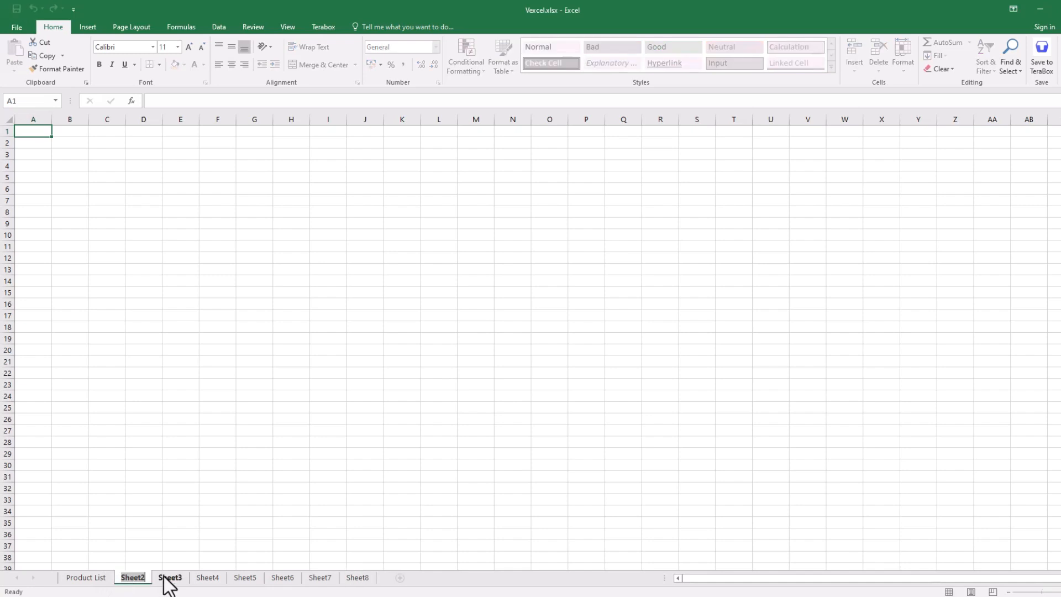
text(Sample sheet)
key(Return)
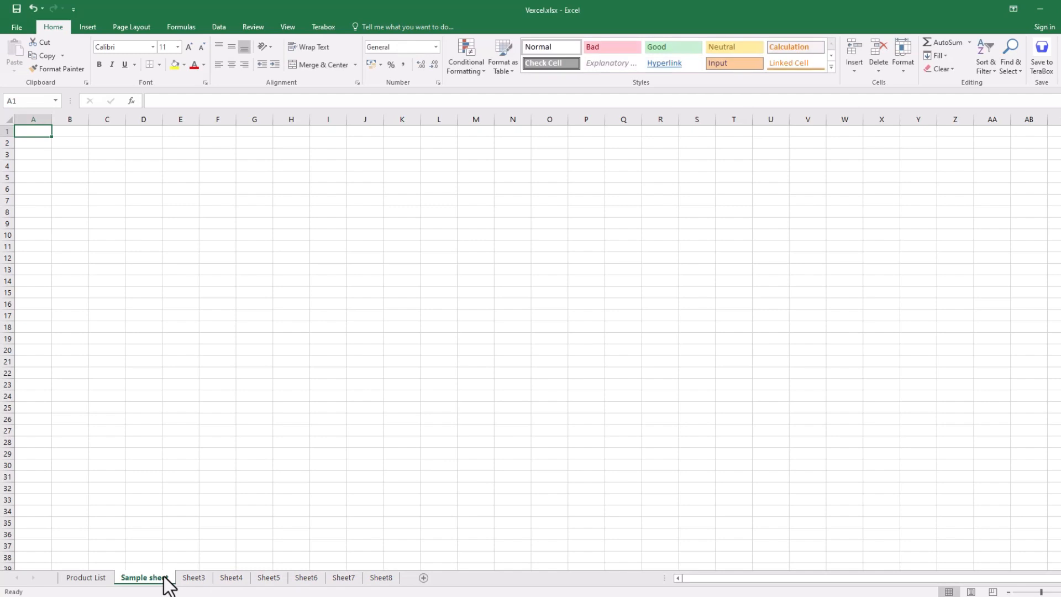
double_click(191, 578)
text(Demo)
key(Return)
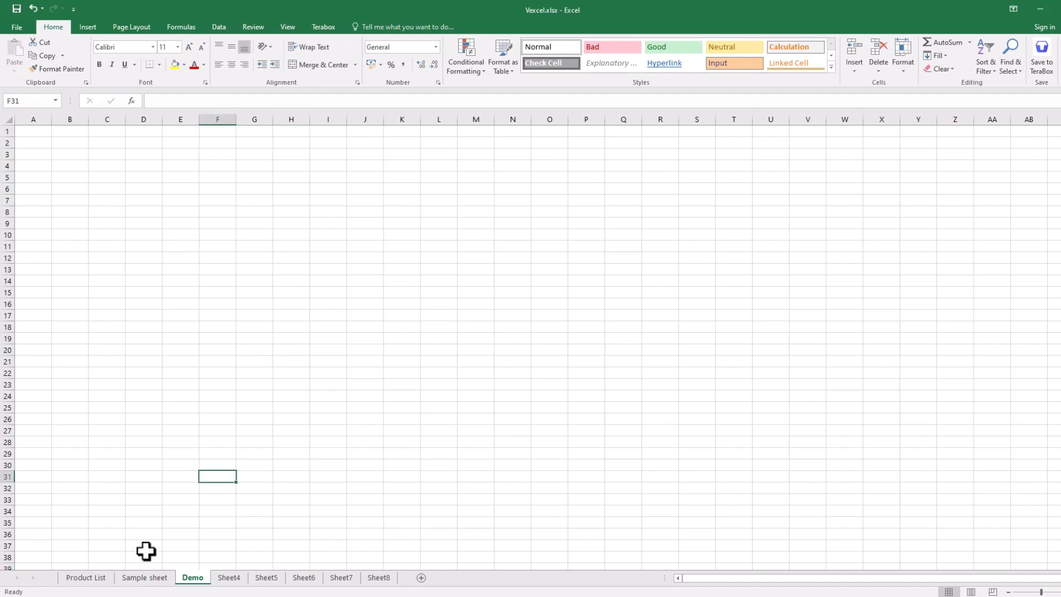
Rename Sheet4 as Demo1
right_click(237, 577)
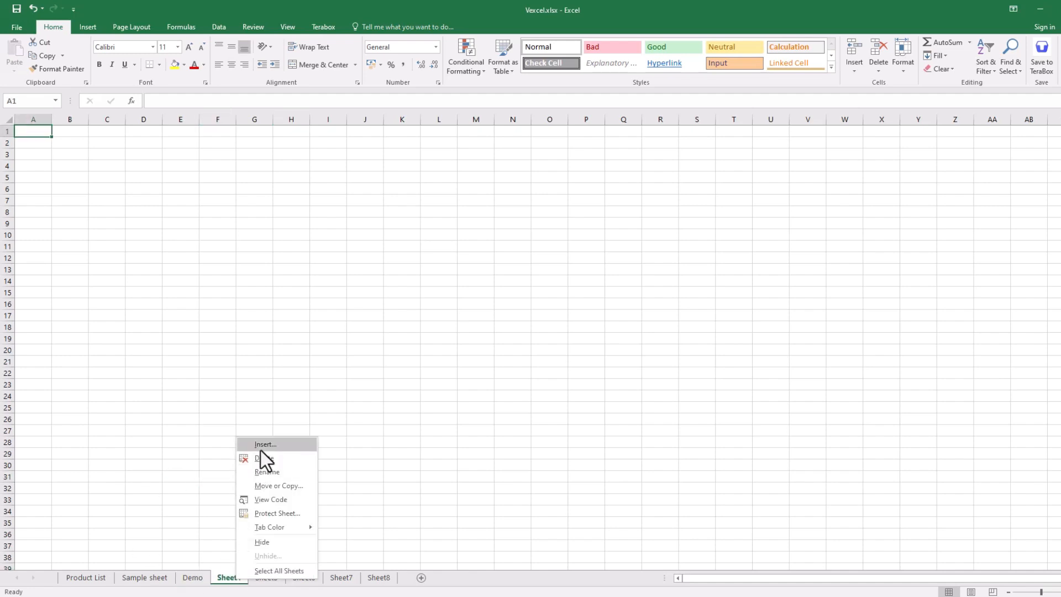
click(266, 472)
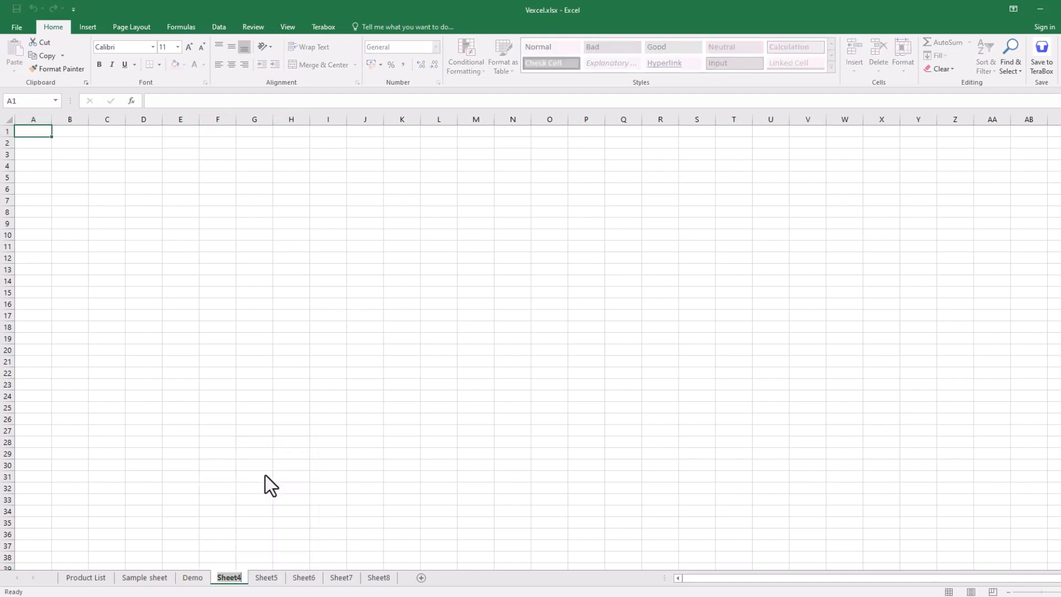
text(Demo1)
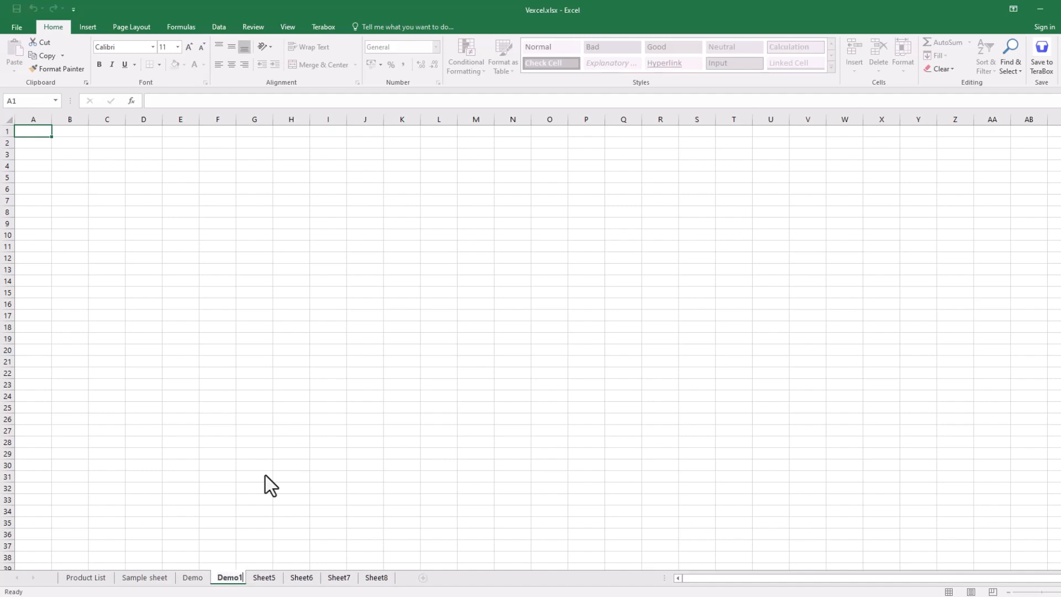
key(Return)
click(266, 475)
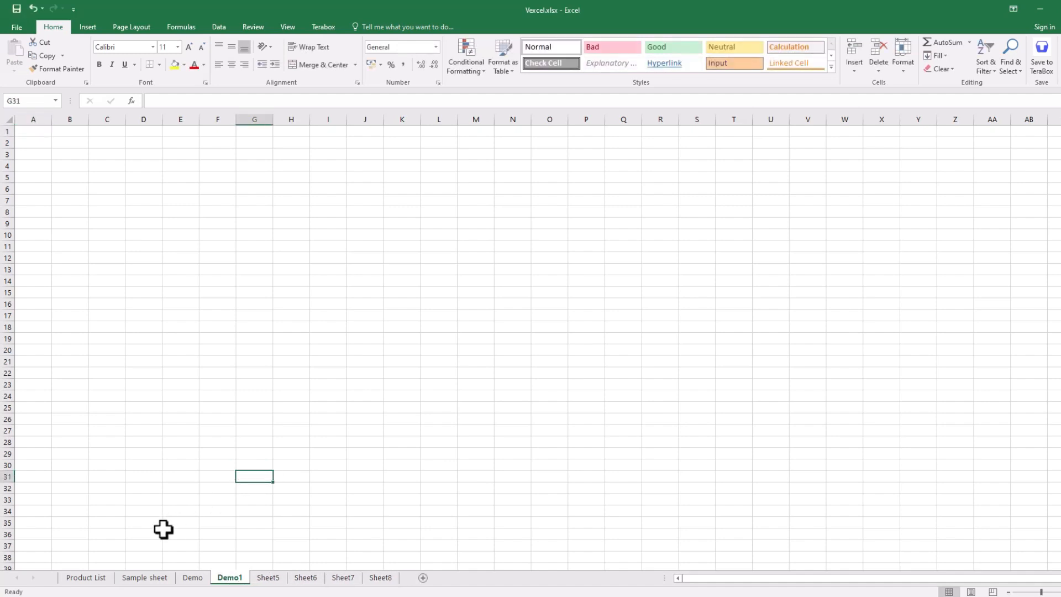
View the Product List, Sample sheet, Demo and Demo1 sheets repeatedly, and continue through the remaining sheets up to Sheet8
click(89, 576)
click(142, 578)
click(193, 577)
click(230, 578)
click(85, 577)
click(144, 577)
click(192, 577)
click(229, 578)
click(191, 577)
click(152, 577)
click(97, 578)
click(138, 577)
click(202, 578)
click(235, 578)
click(89, 579)
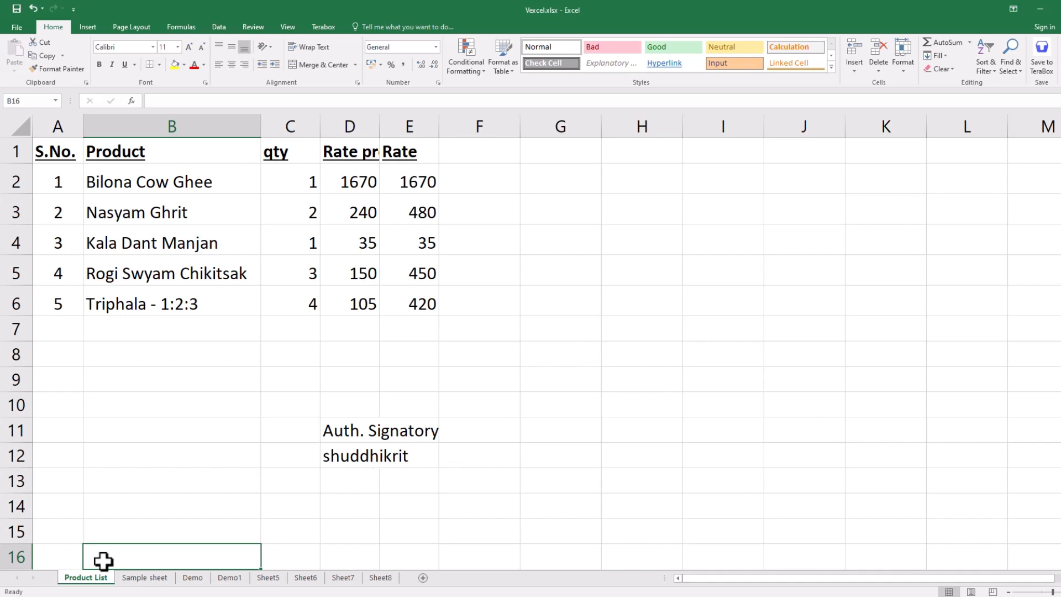
click(194, 581)
click(226, 581)
click(268, 579)
click(305, 579)
click(342, 580)
click(380, 579)
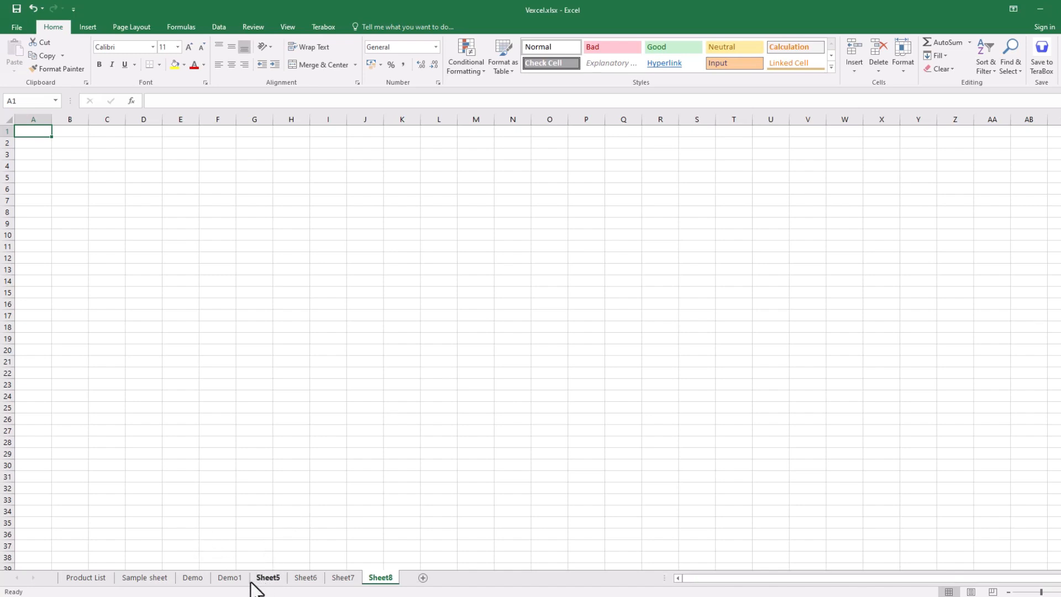
Set the tab color of the Demo1 sheet to standard red and check it from the neighbouring Sheet5 and Demo sheets
click(221, 577)
right_click(227, 579)
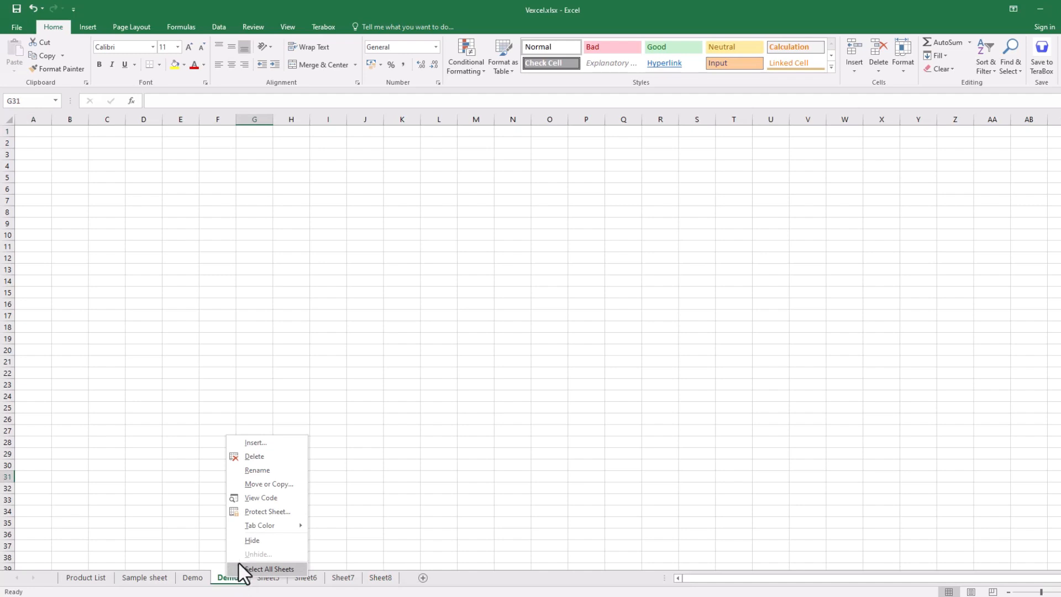
mouse_move(254, 525)
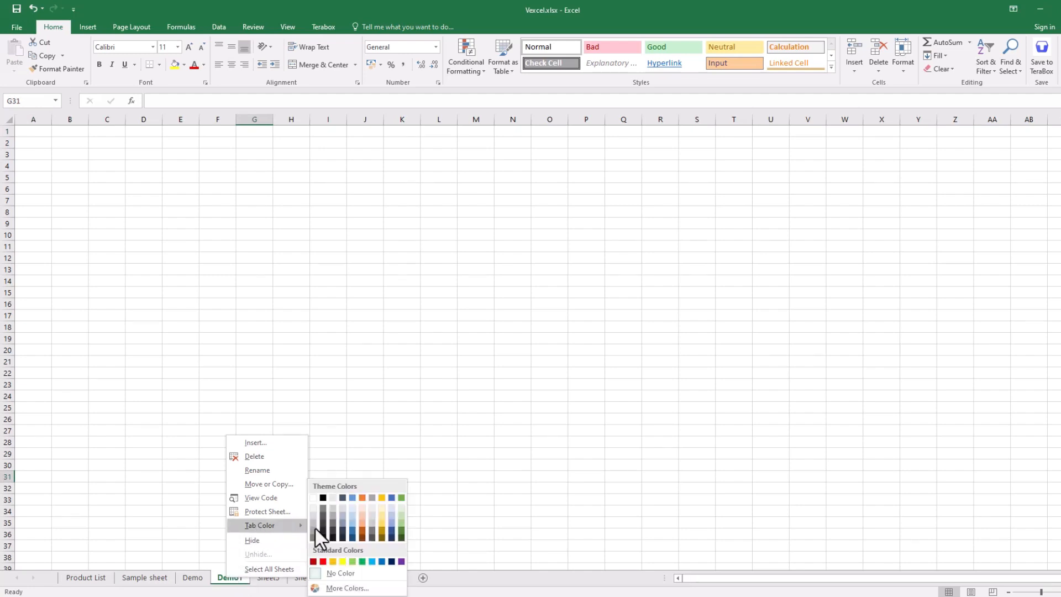
click(323, 562)
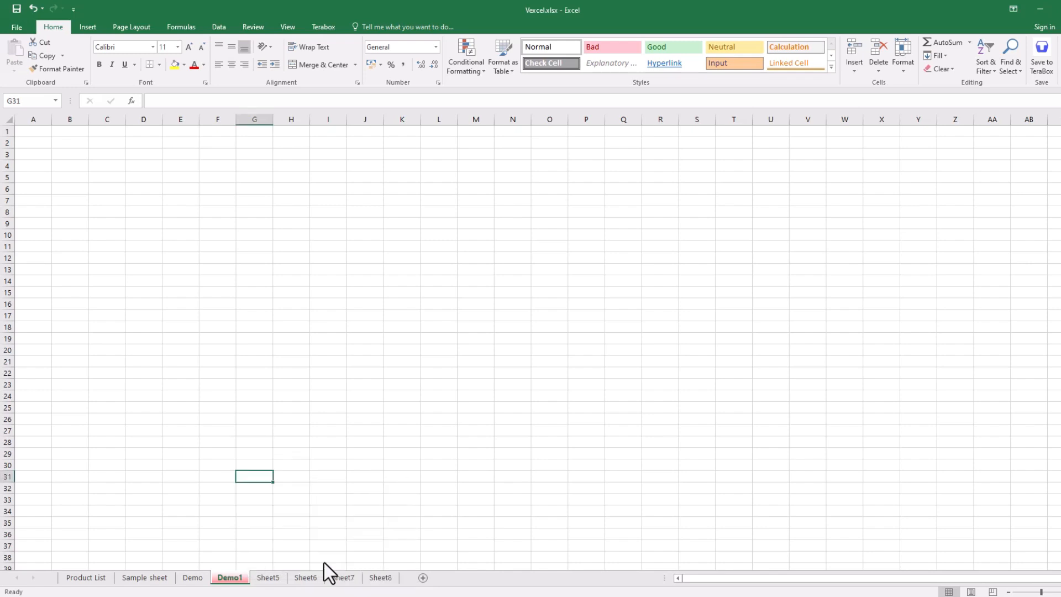
click(394, 446)
click(331, 499)
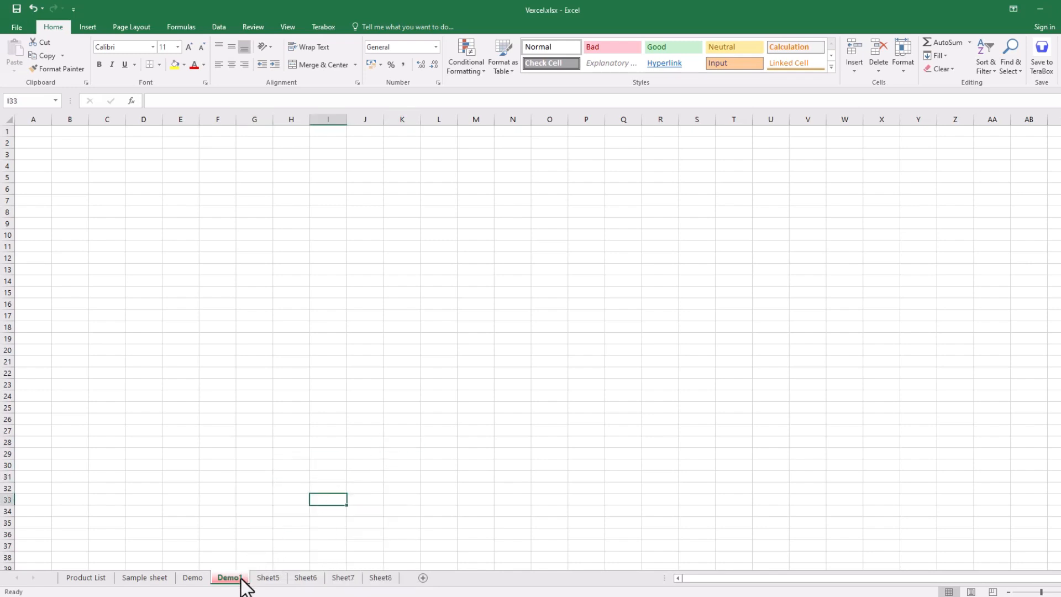
click(268, 577)
click(193, 577)
click(229, 580)
Set the tab color of Sheet5 to a darker theme blue
click(266, 580)
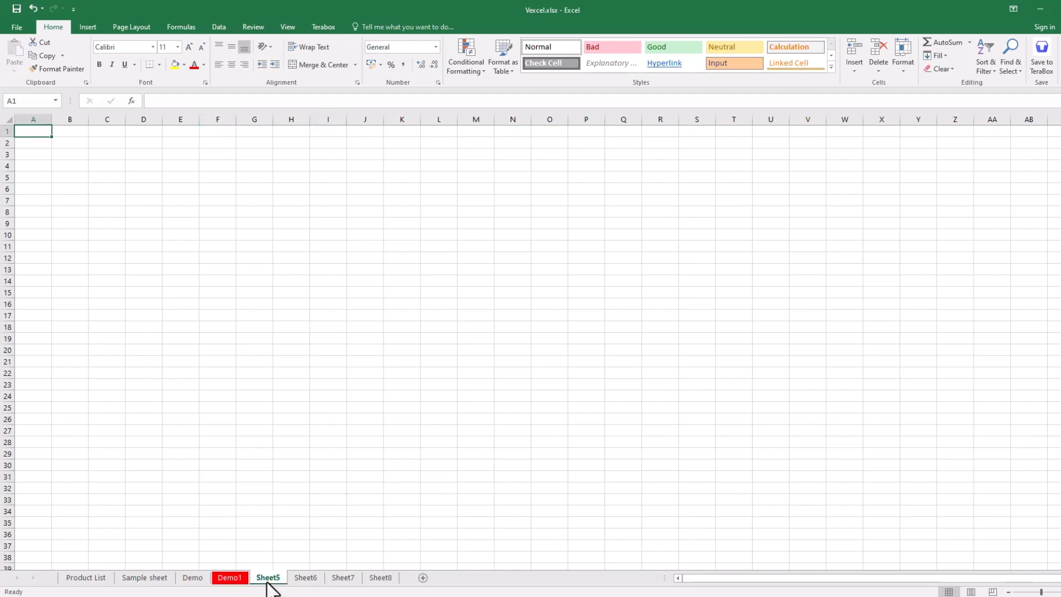
right_click(267, 580)
mouse_move(352, 526)
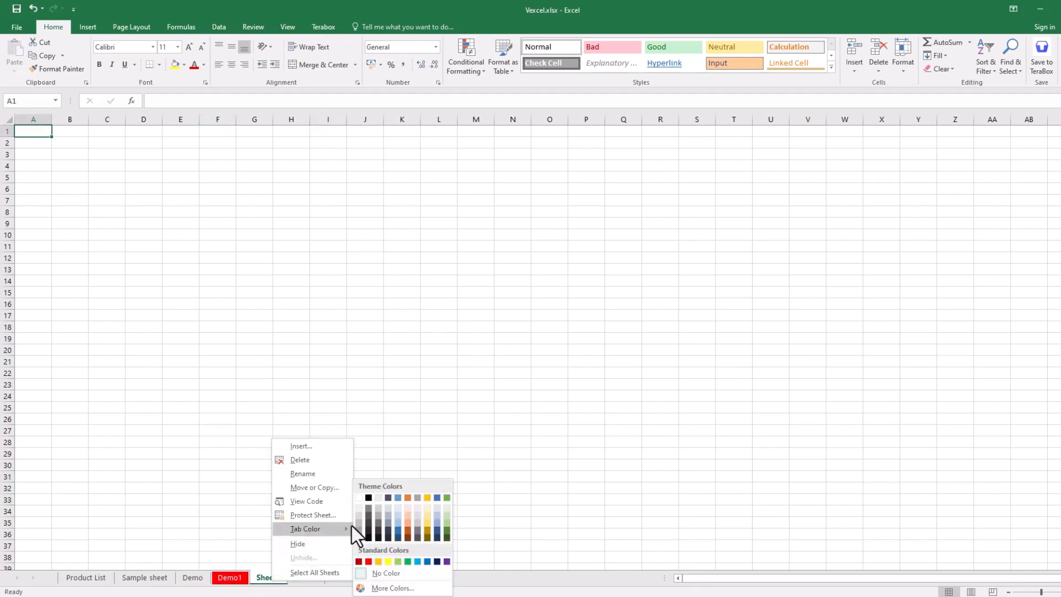
click(397, 532)
click(442, 500)
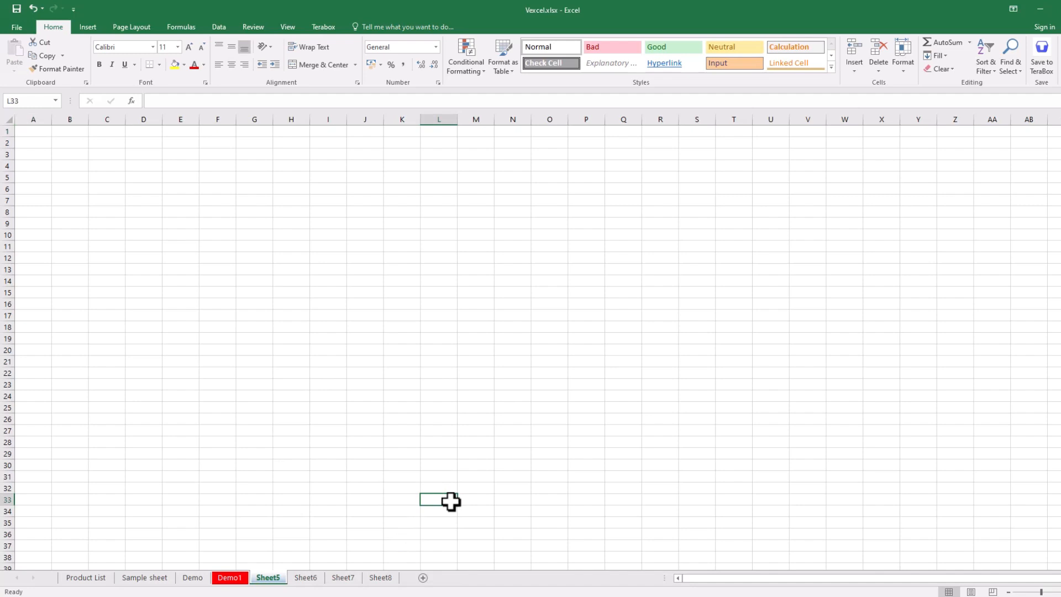
Set the tab color of Sheet6 to standard green and check it from Sheet7
click(308, 578)
right_click(308, 580)
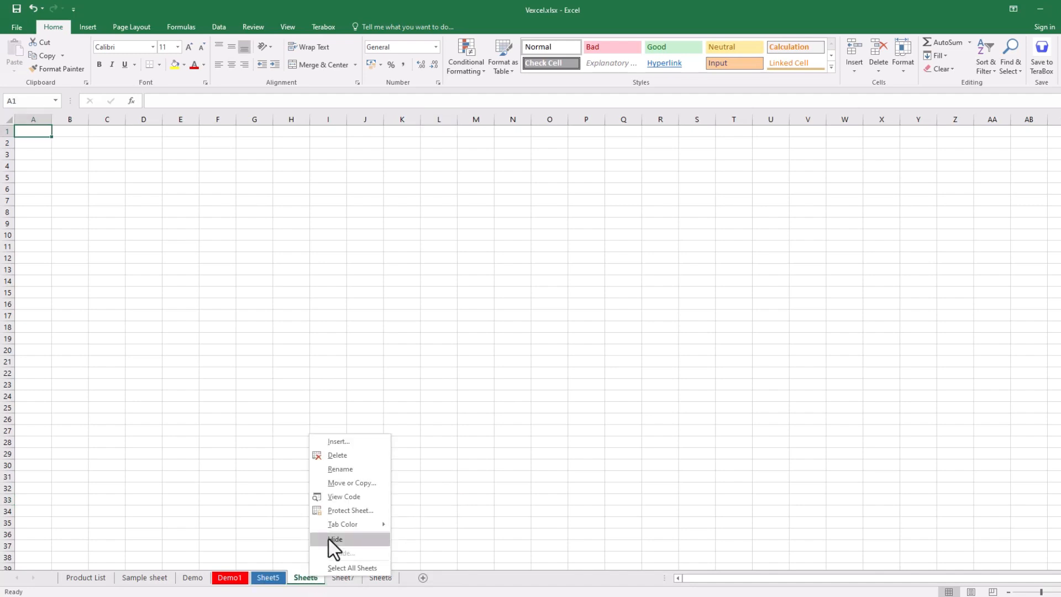
mouse_move(382, 527)
click(442, 561)
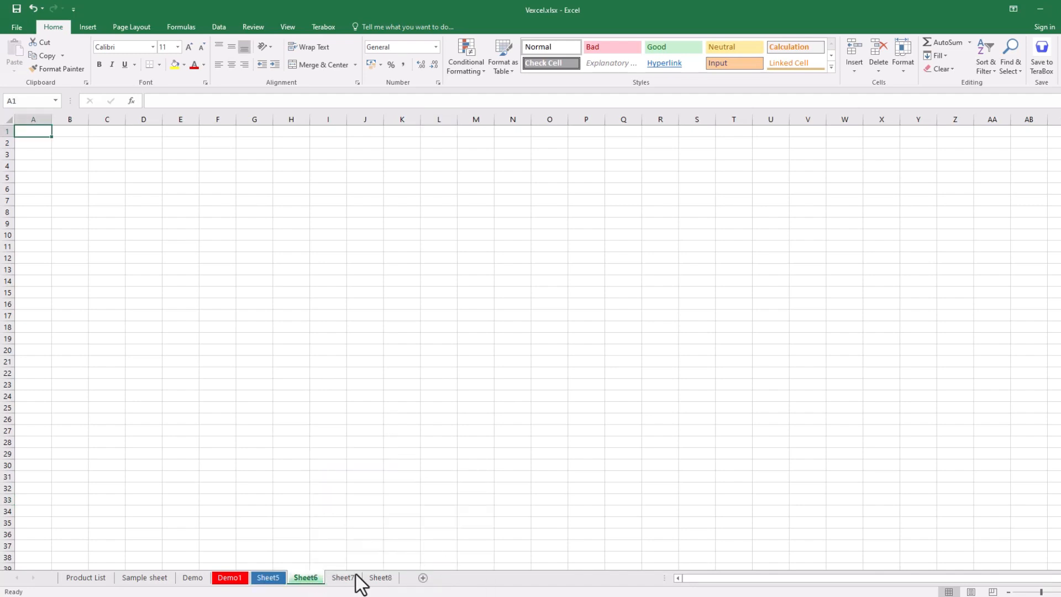
click(344, 580)
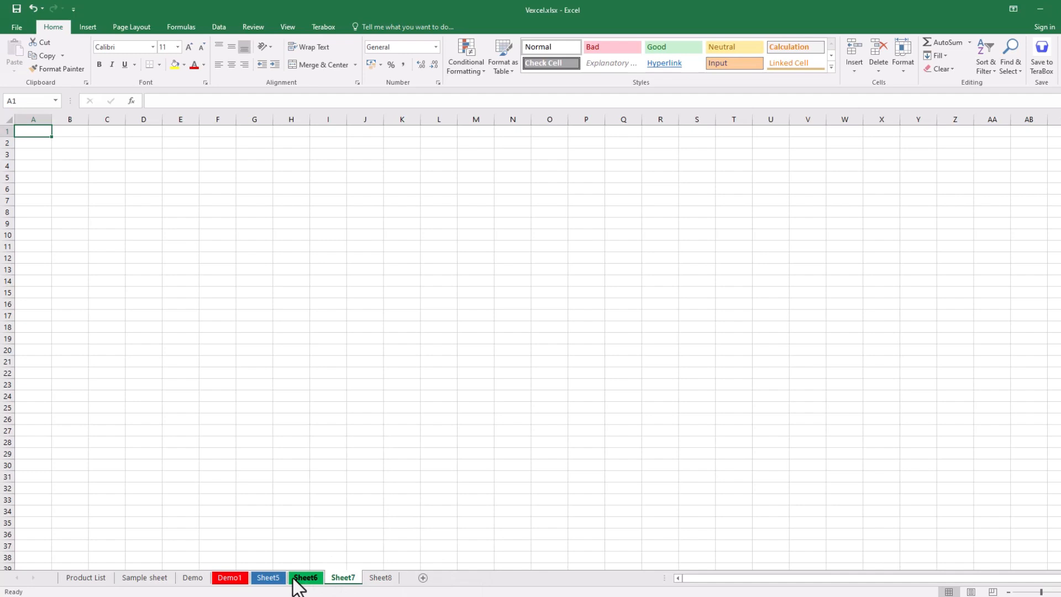
Switch among the colored and uncolored sheets to compare their tabs, ending on the Product List sheet
click(226, 580)
click(188, 579)
click(226, 578)
click(268, 579)
click(306, 578)
click(361, 548)
click(214, 523)
click(135, 577)
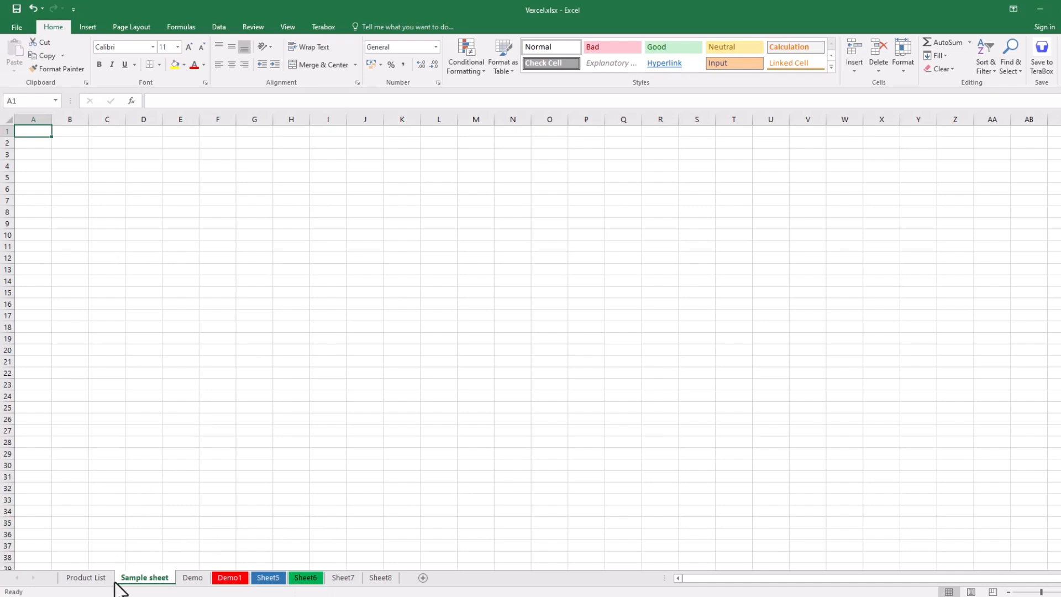
click(109, 579)
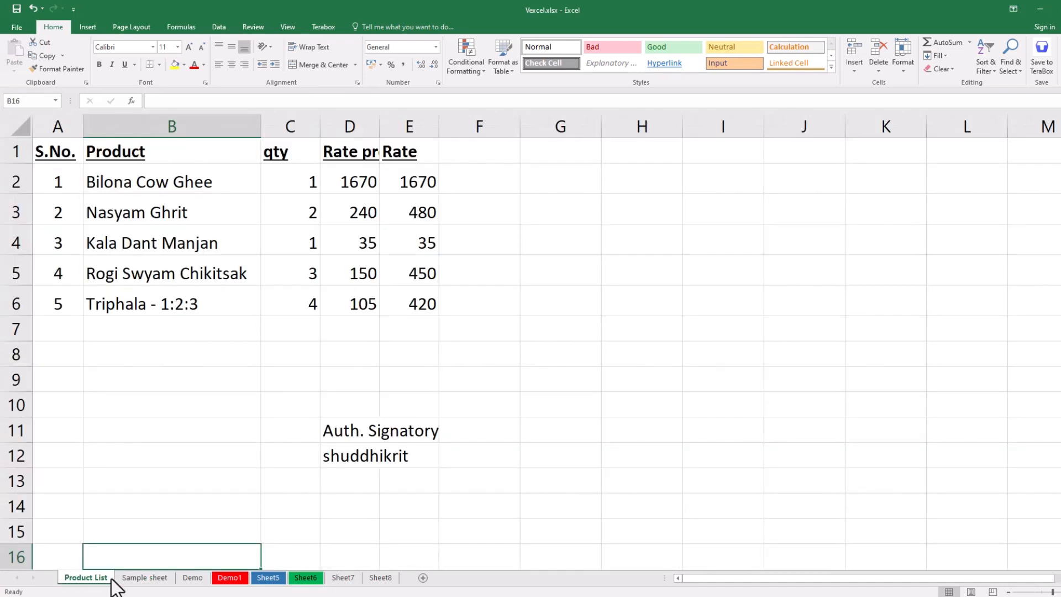
click(226, 579)
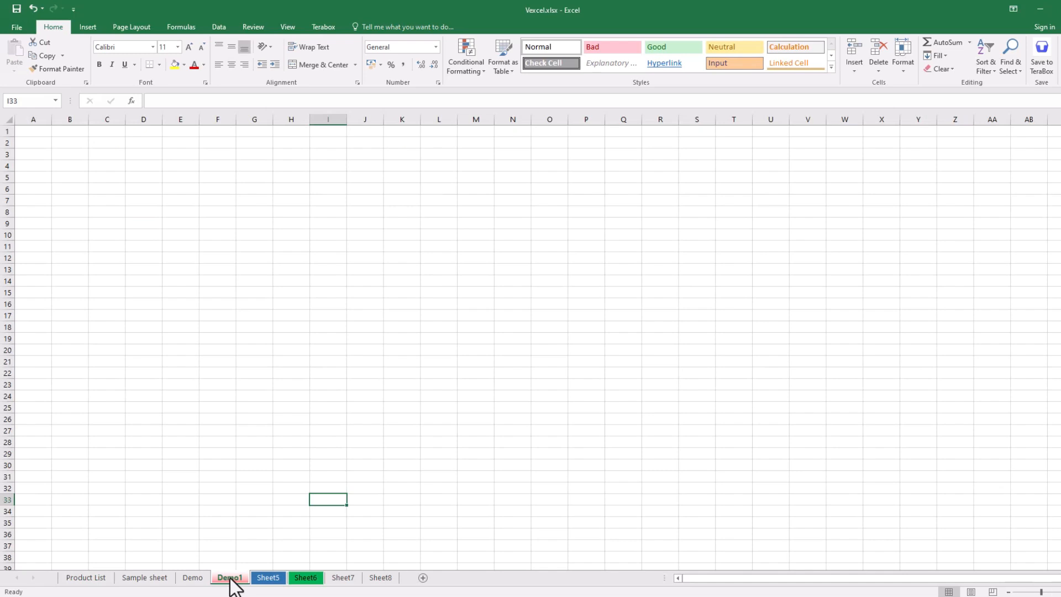
click(195, 580)
click(97, 579)
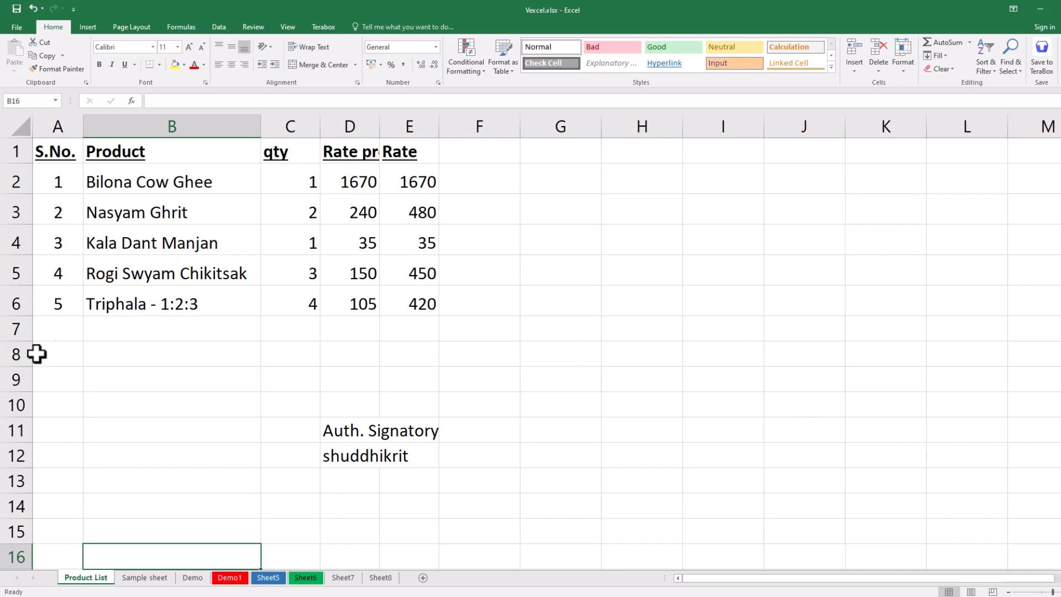
Highlight the Product List data from A1 through the signatory lines in E12 several times
click(56, 156)
drag(59, 170, 424, 452)
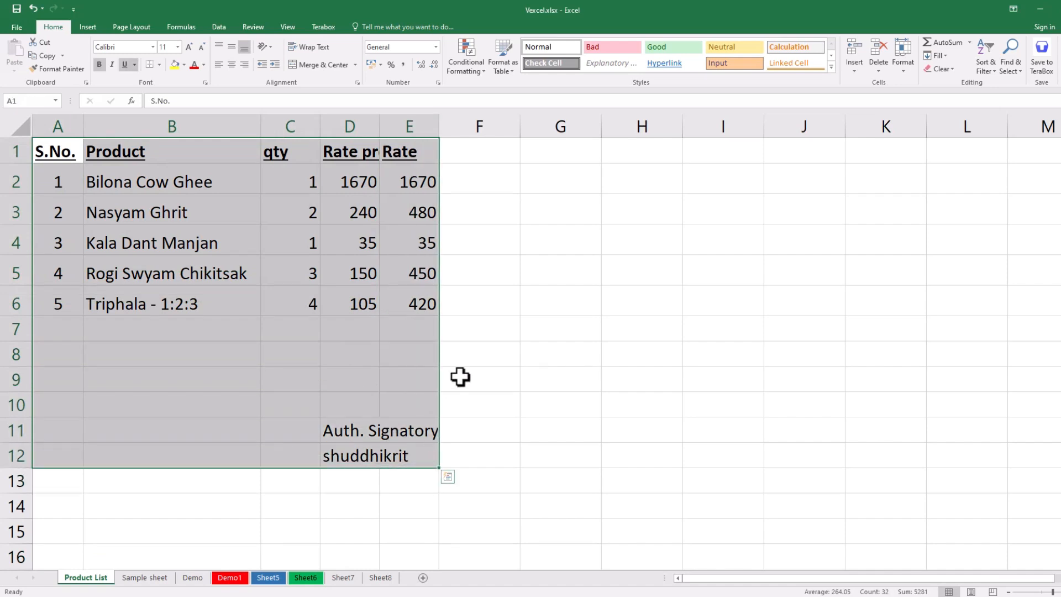
click(475, 354)
drag(34, 153, 387, 456)
click(544, 359)
drag(55, 155, 416, 453)
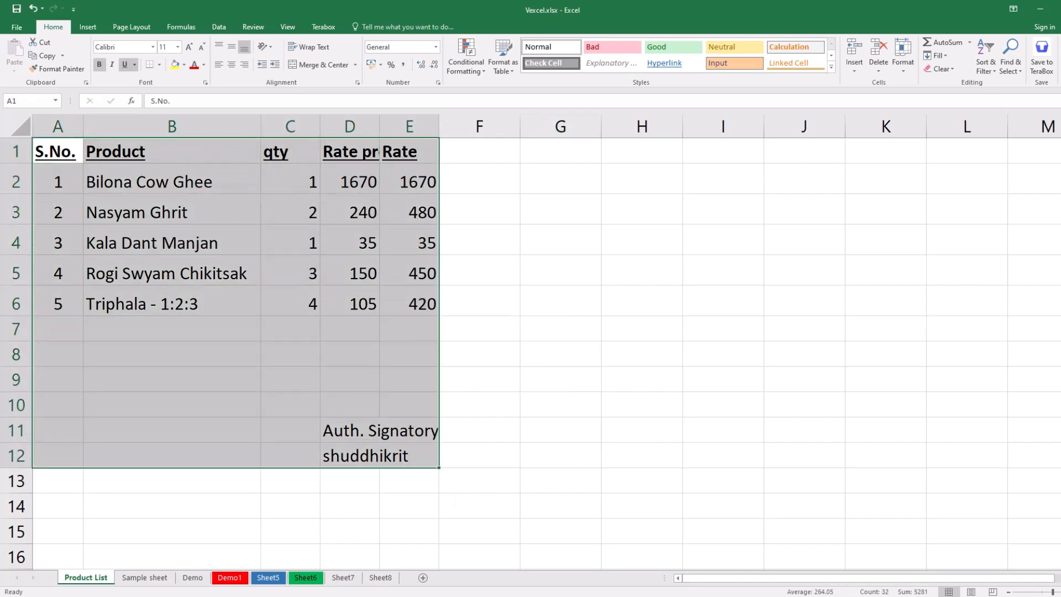
click(492, 300)
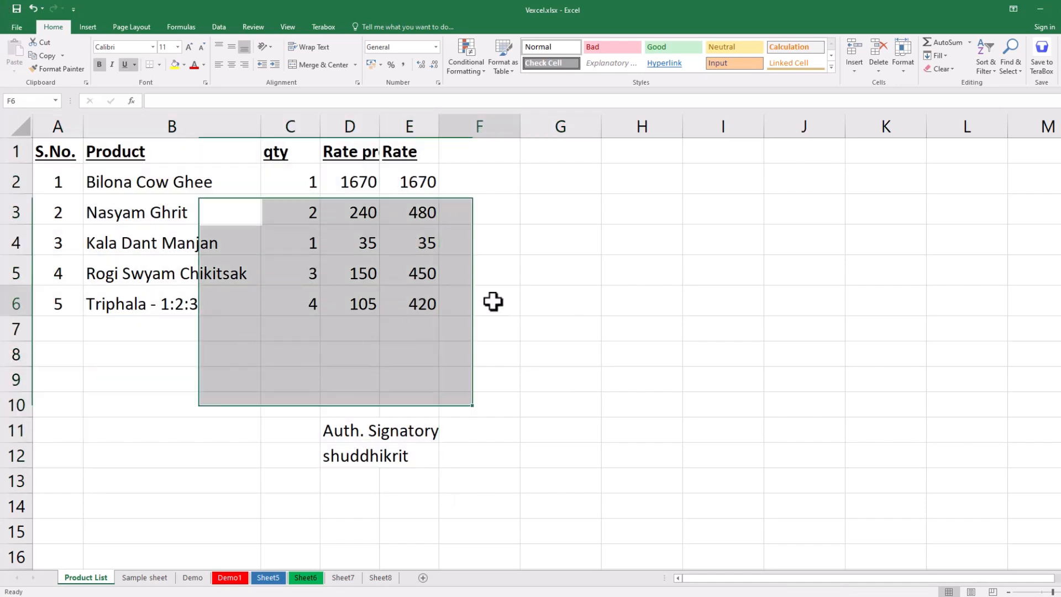
drag(52, 154, 466, 442)
click(641, 404)
drag(64, 157, 401, 445)
click(533, 374)
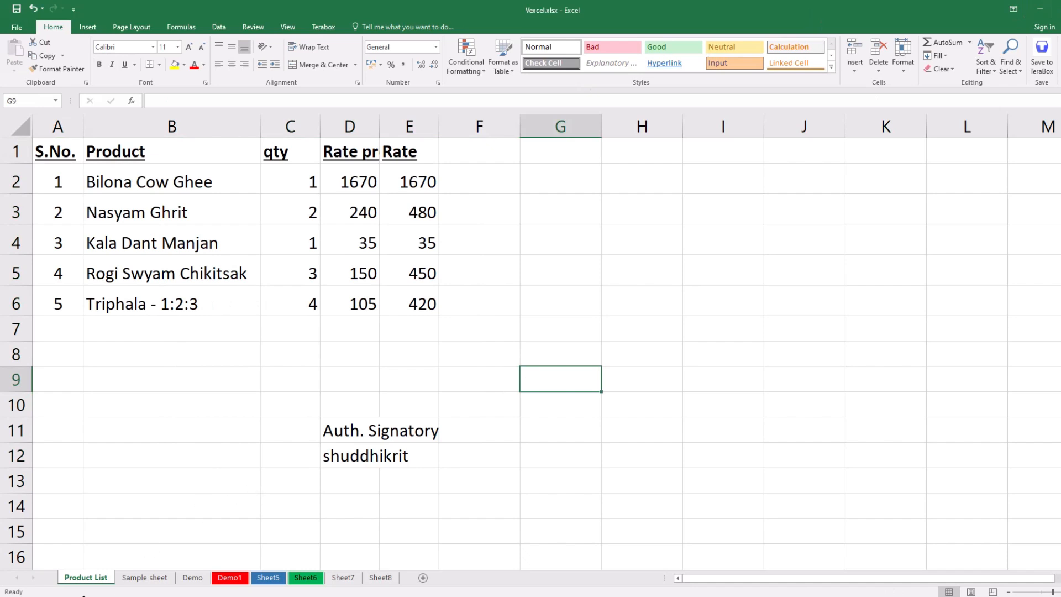
click(129, 478)
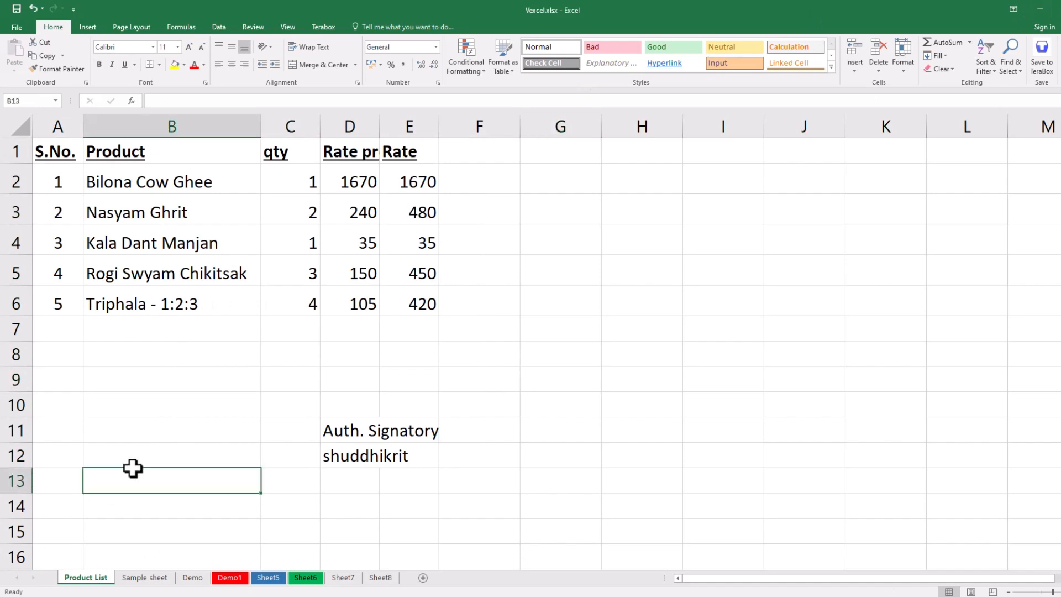
drag(59, 154, 428, 454)
right_click(94, 579)
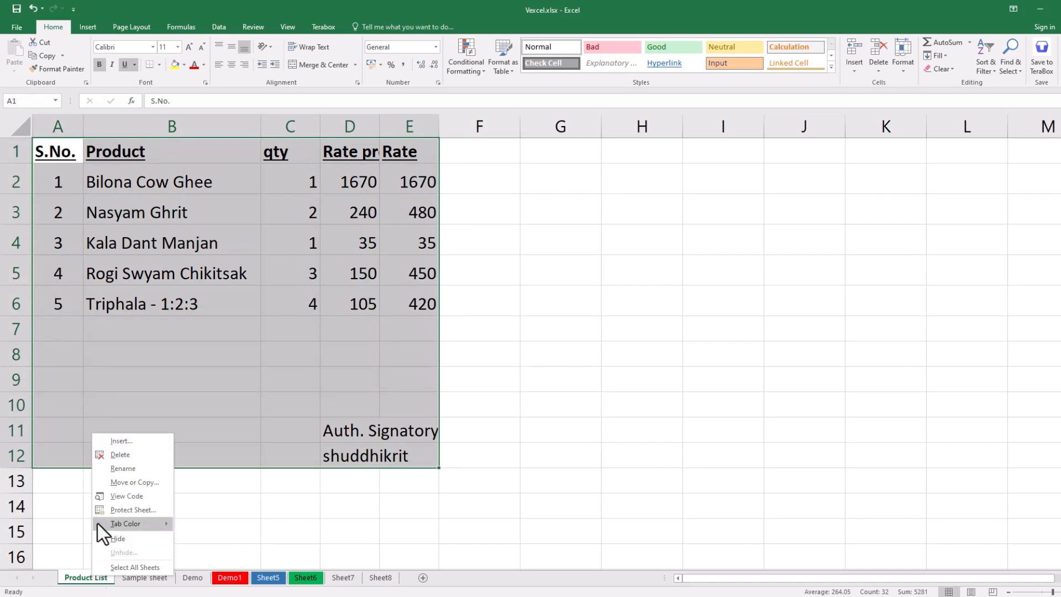
click(127, 497)
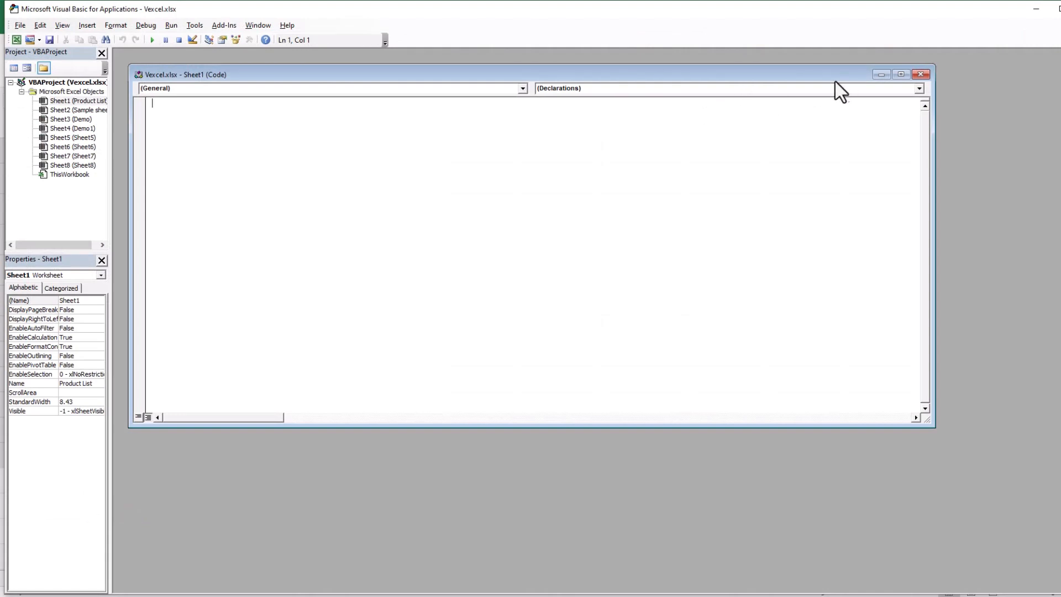
click(921, 75)
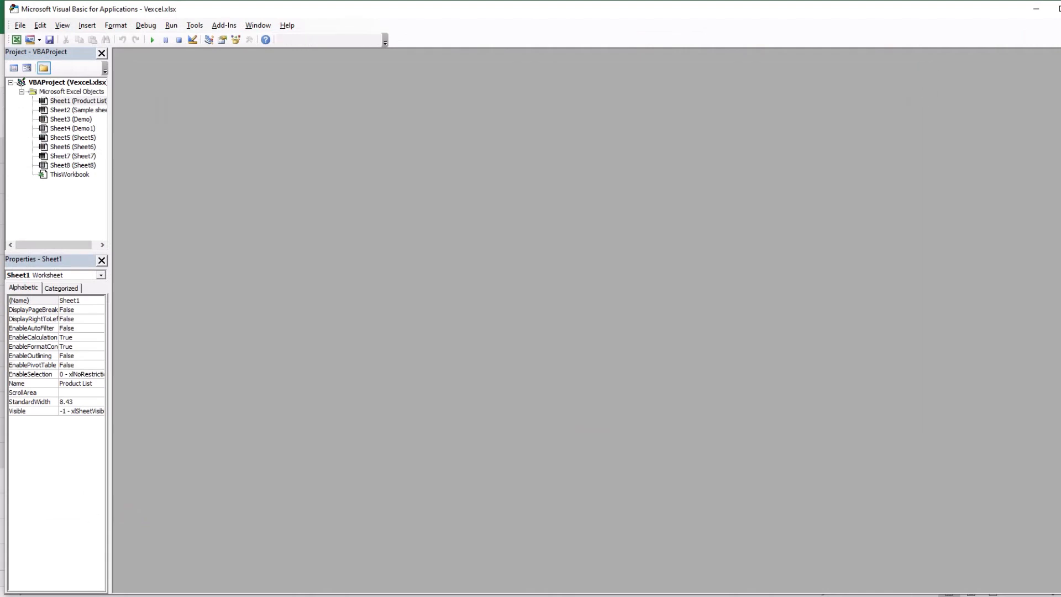
key(alt+F11)
right_click(107, 578)
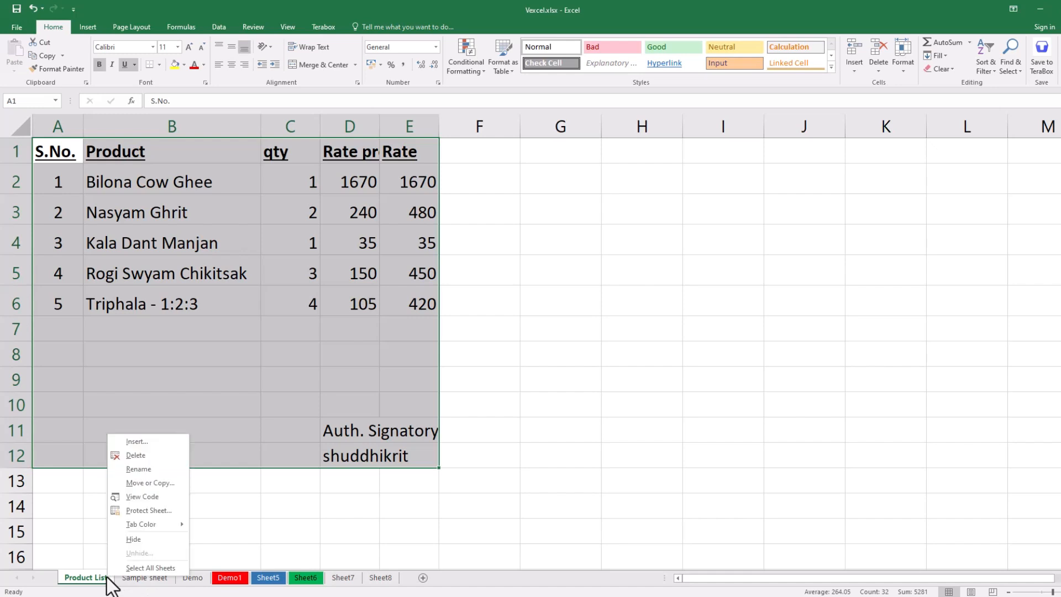
click(157, 484)
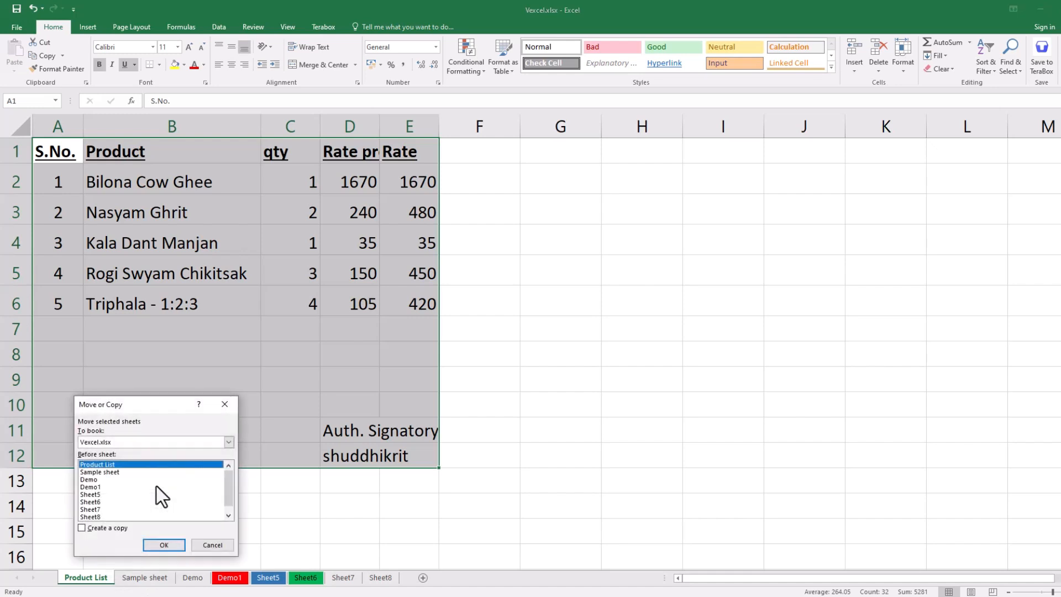
click(206, 548)
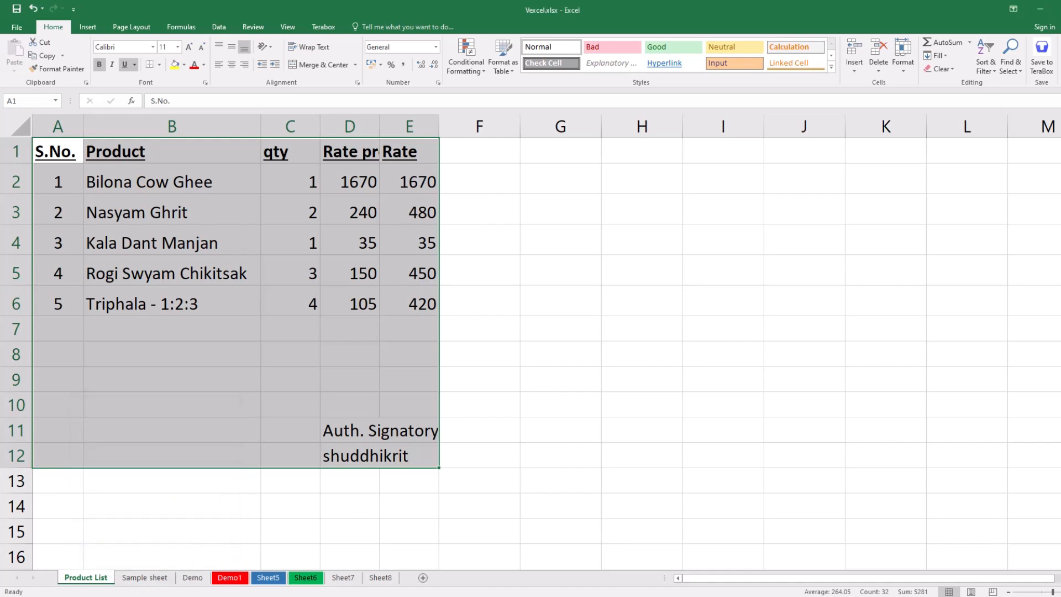
Create a copy of the Product List sheet in the Vexcel.xlsx workbook, placed before the original sheet
right_click(92, 582)
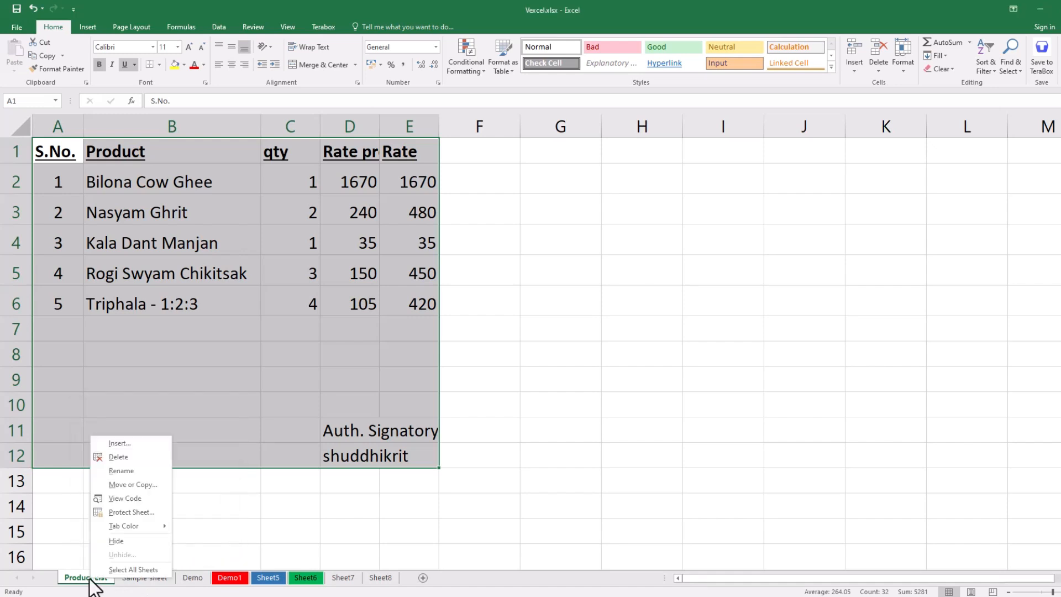
click(137, 486)
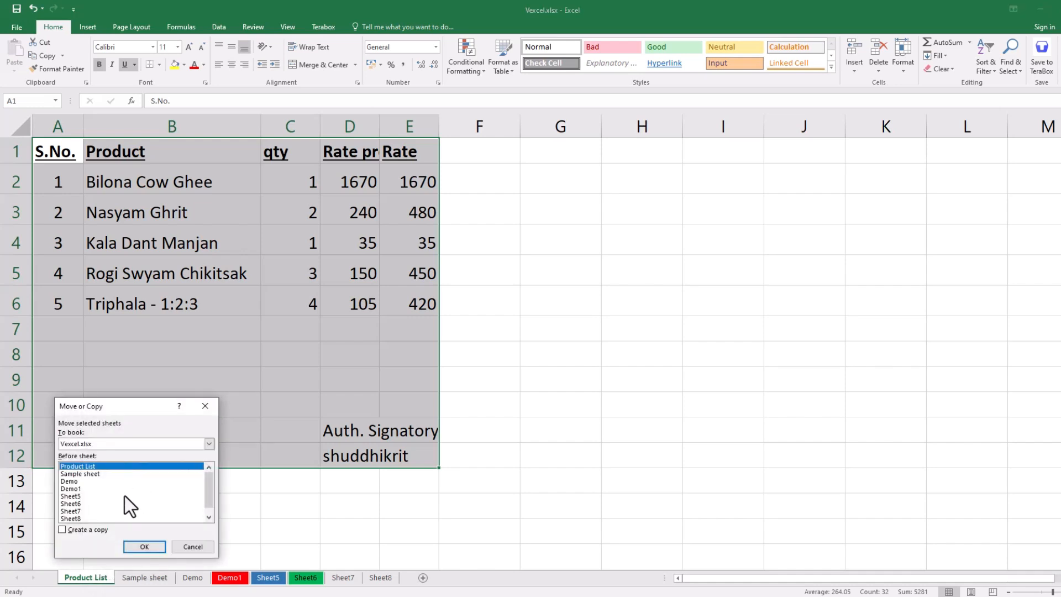
scroll(116, 497, down, 1)
scroll(116, 498, up, 1)
click(62, 530)
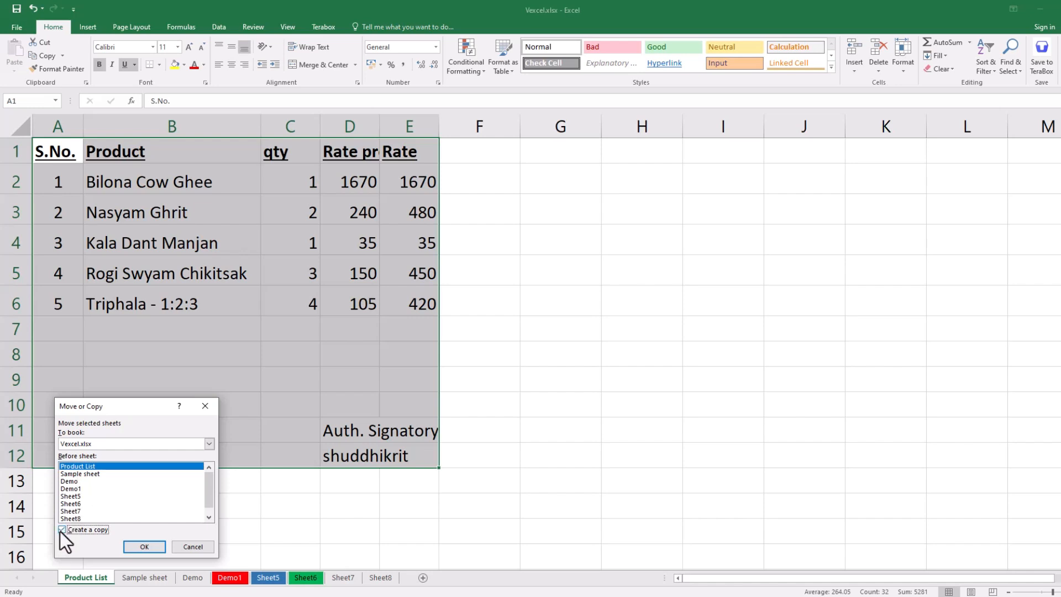
click(155, 548)
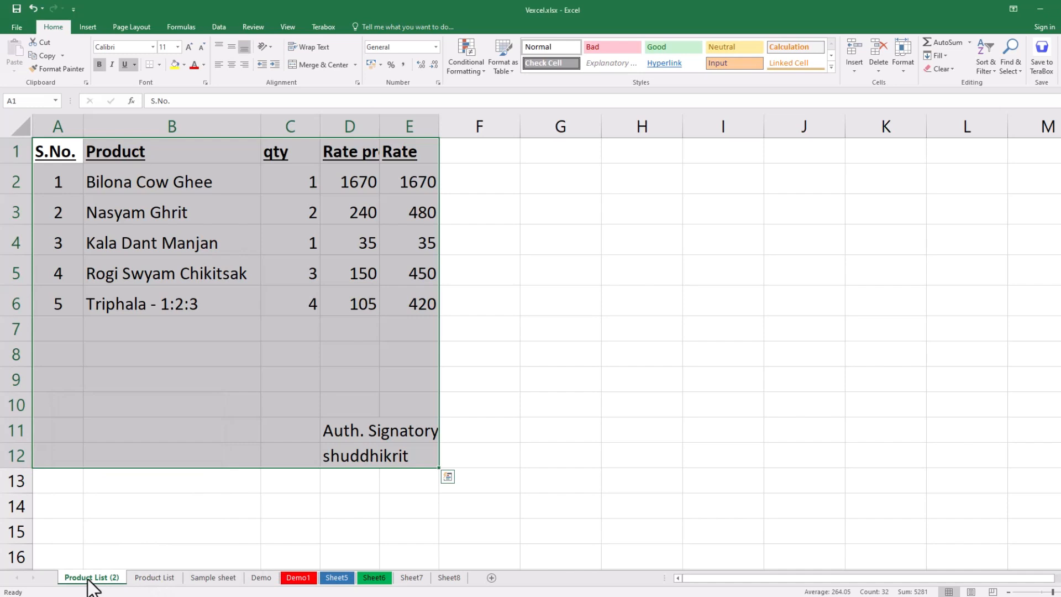
Compare the copied Product List (2) sheet with the original Product List by switching between them and highlighting the product names
click(148, 578)
click(102, 578)
drag(108, 188, 143, 312)
click(154, 579)
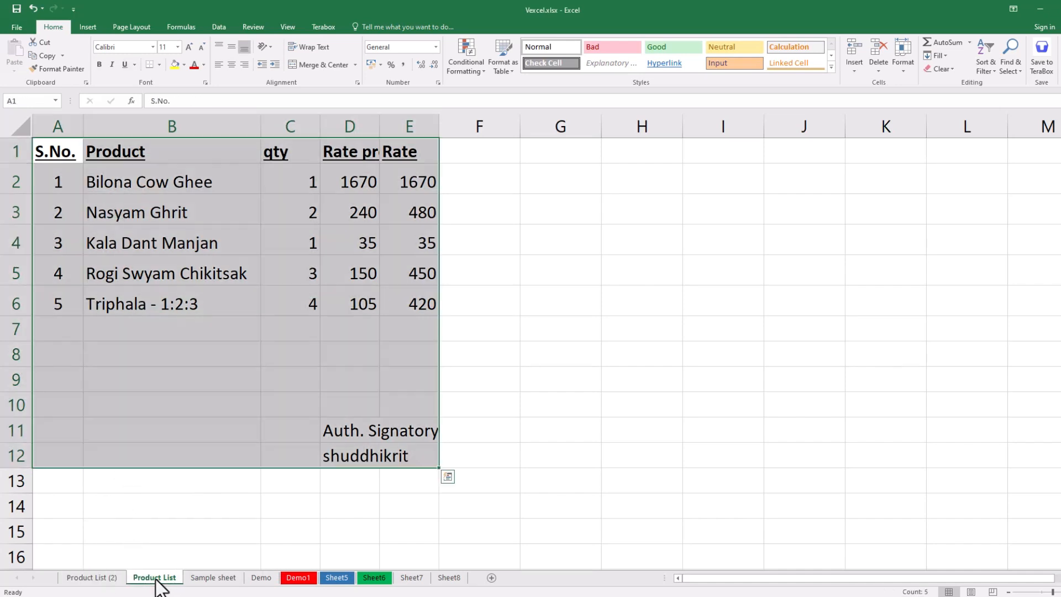
ctrl+click(116, 581)
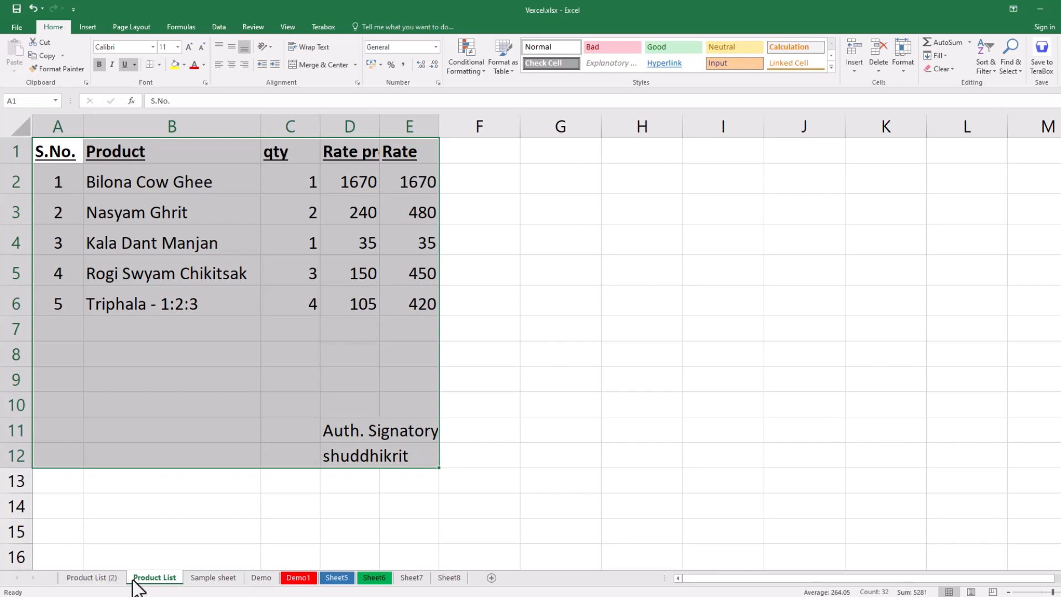
click(107, 578)
click(151, 578)
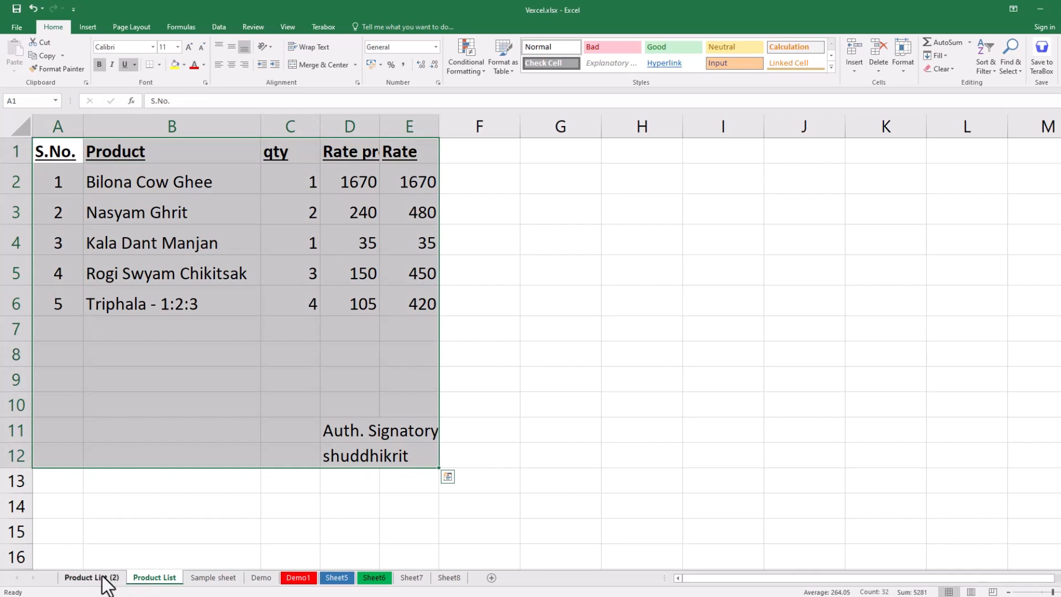
click(103, 578)
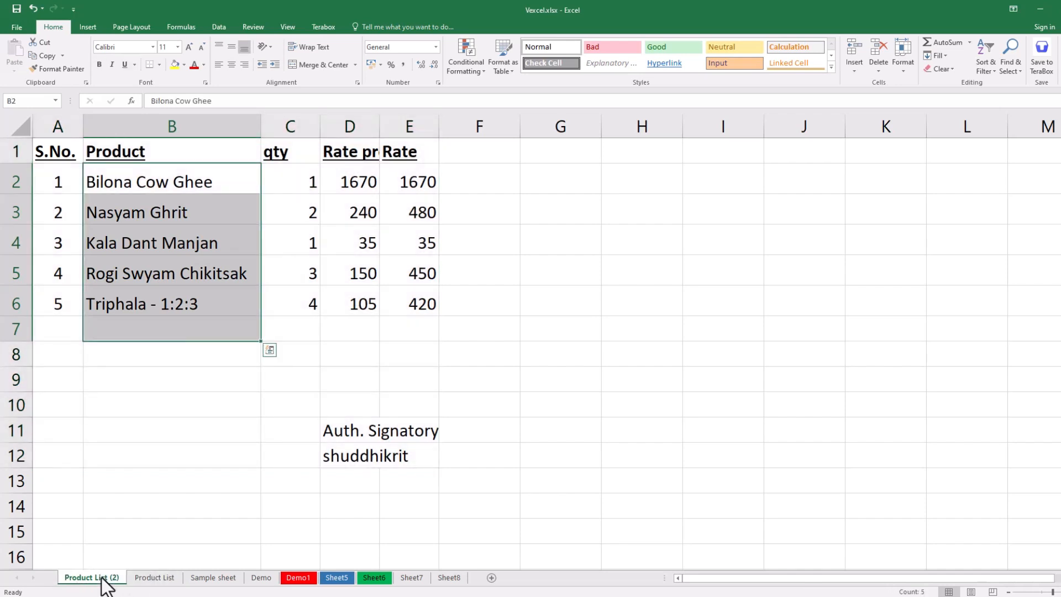
ctrl+click(152, 578)
click(153, 578)
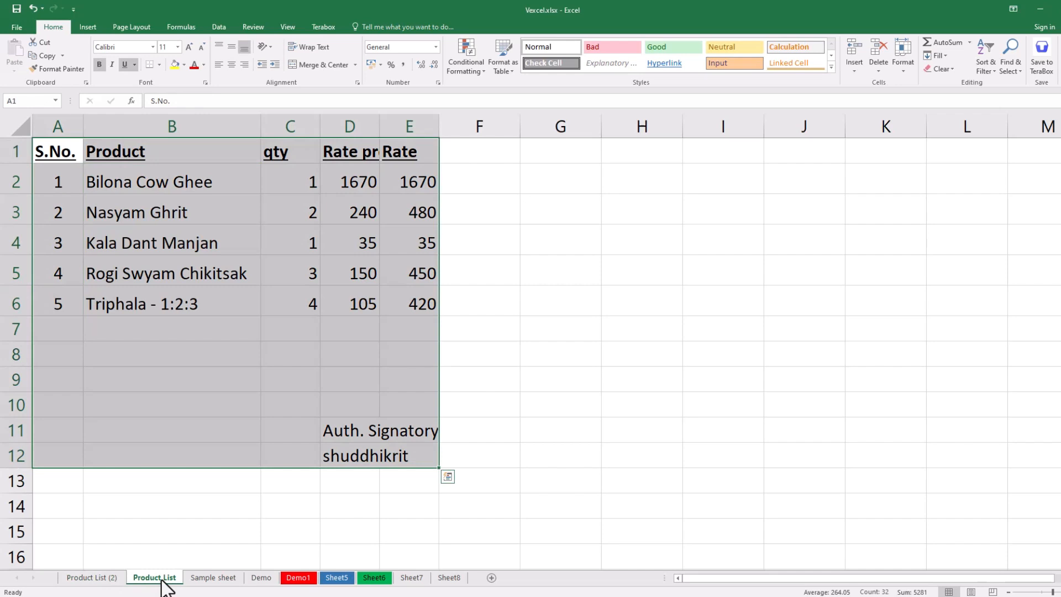
click(104, 579)
click(159, 580)
Move the Product List sheet out of Vexcel.xlsx into a new workbook without creating a copy
right_click(154, 579)
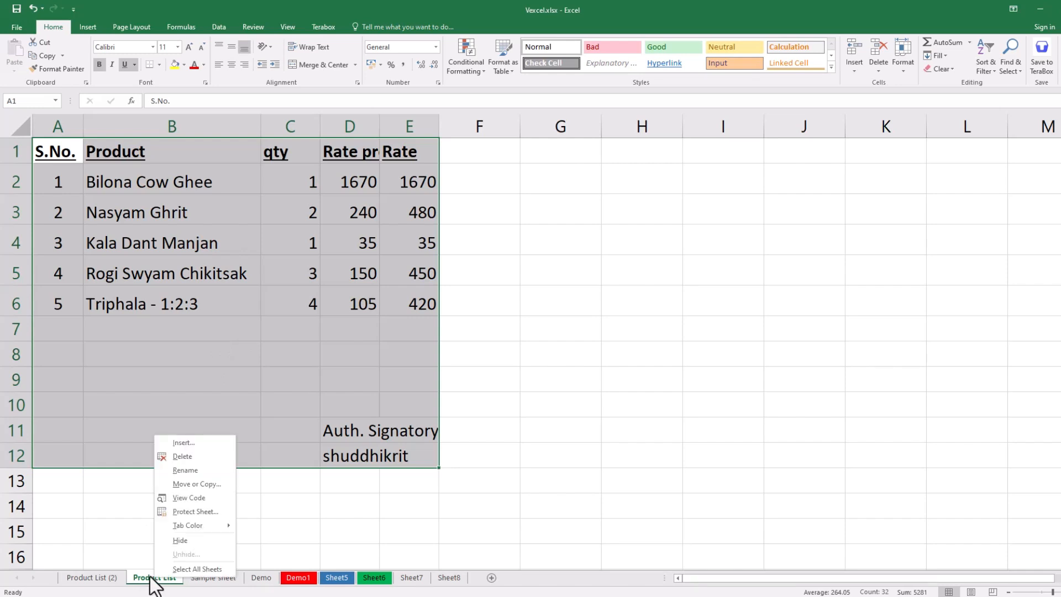
click(198, 485)
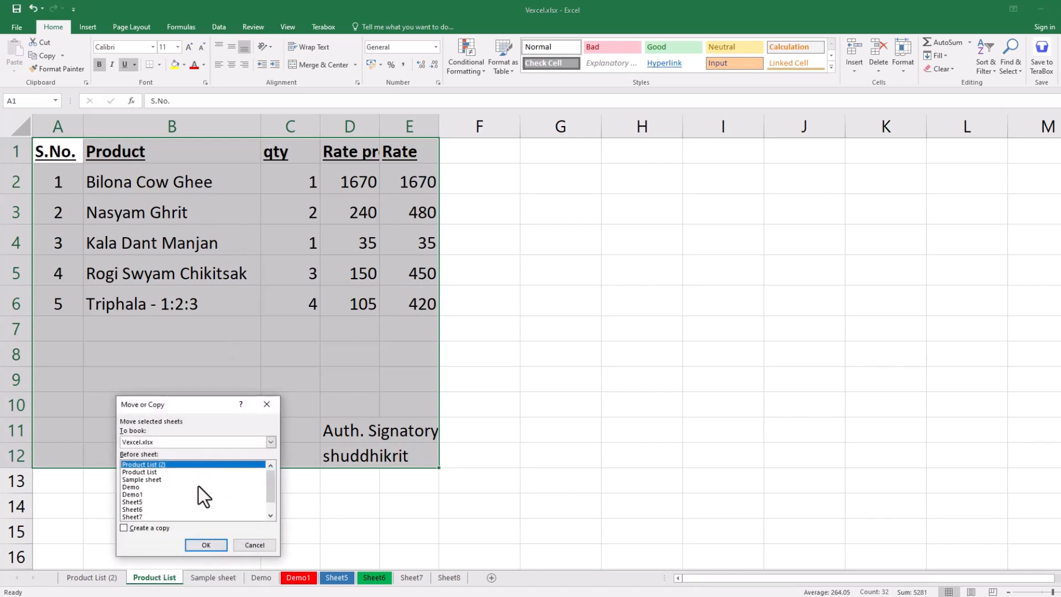
click(140, 472)
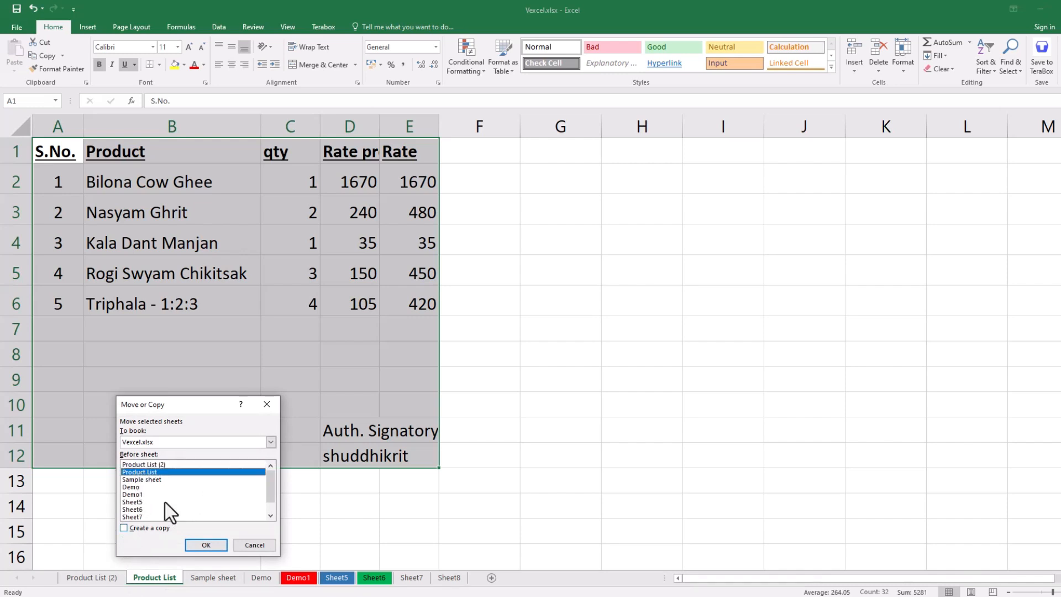
click(194, 443)
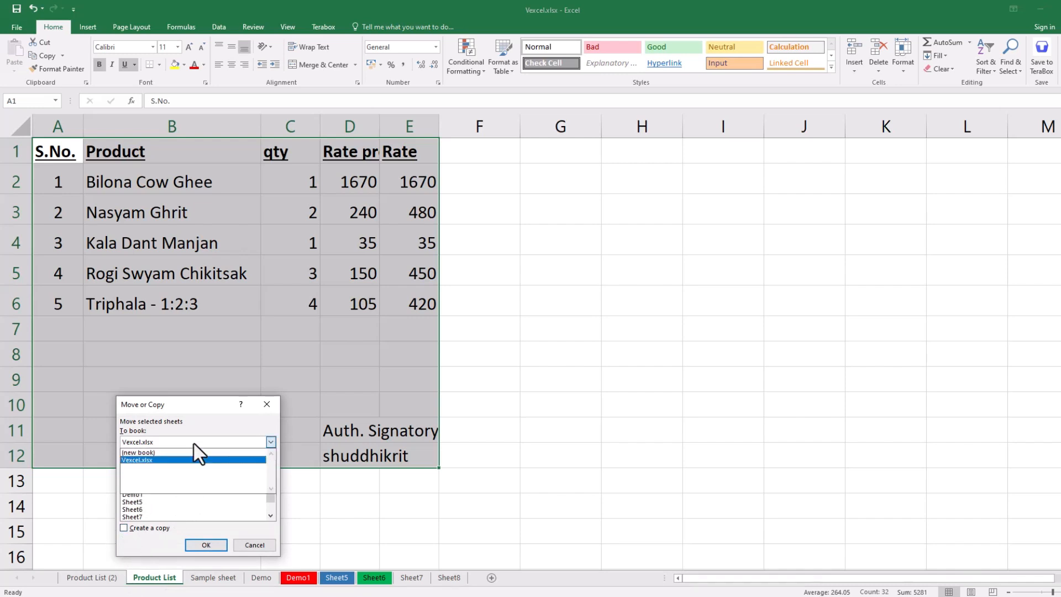
click(155, 453)
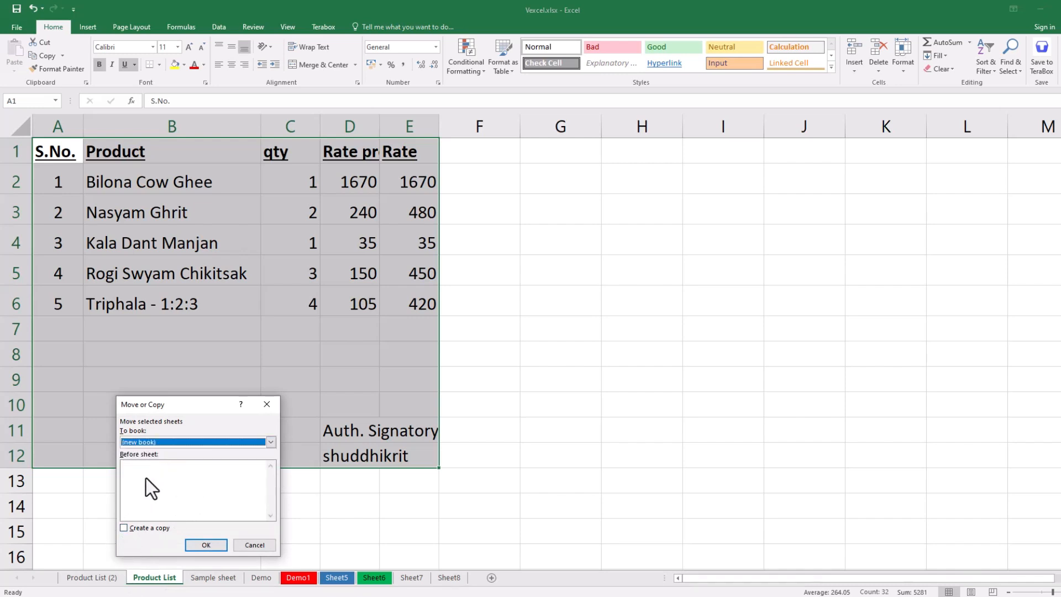
click(200, 545)
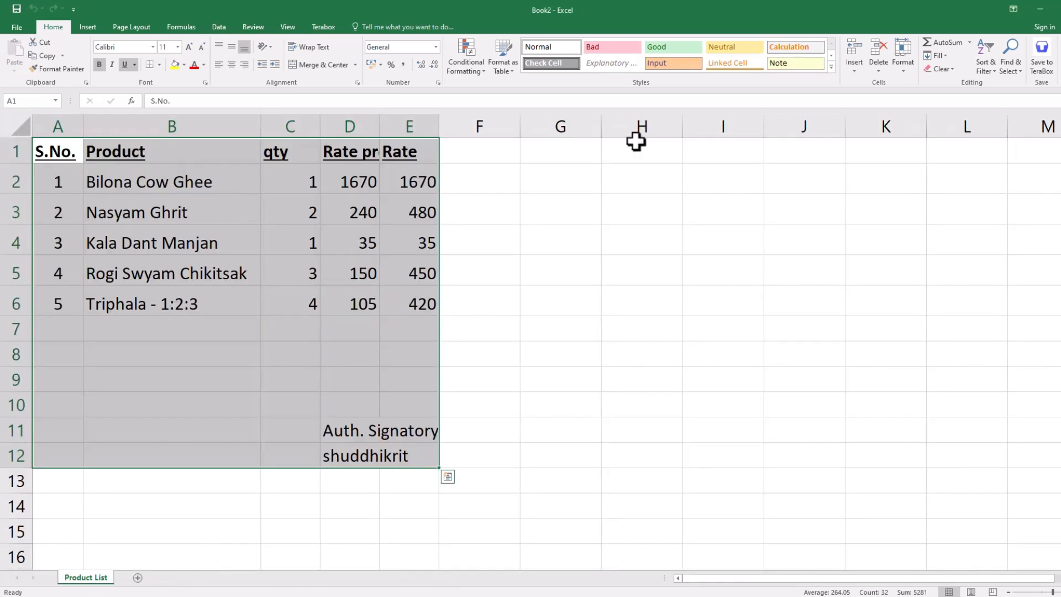
Restore the new workbook's window to a smaller size and place it over the Vexcel.xlsx window to view both workbooks
click(1060, 10)
drag(371, 31, 632, 49)
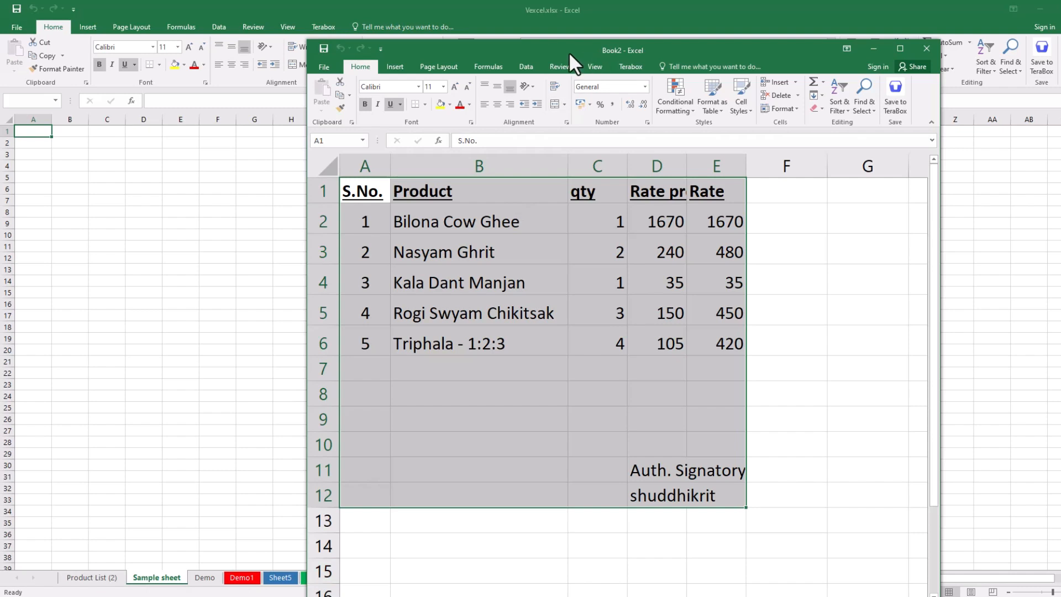
drag(569, 52, 573, 26)
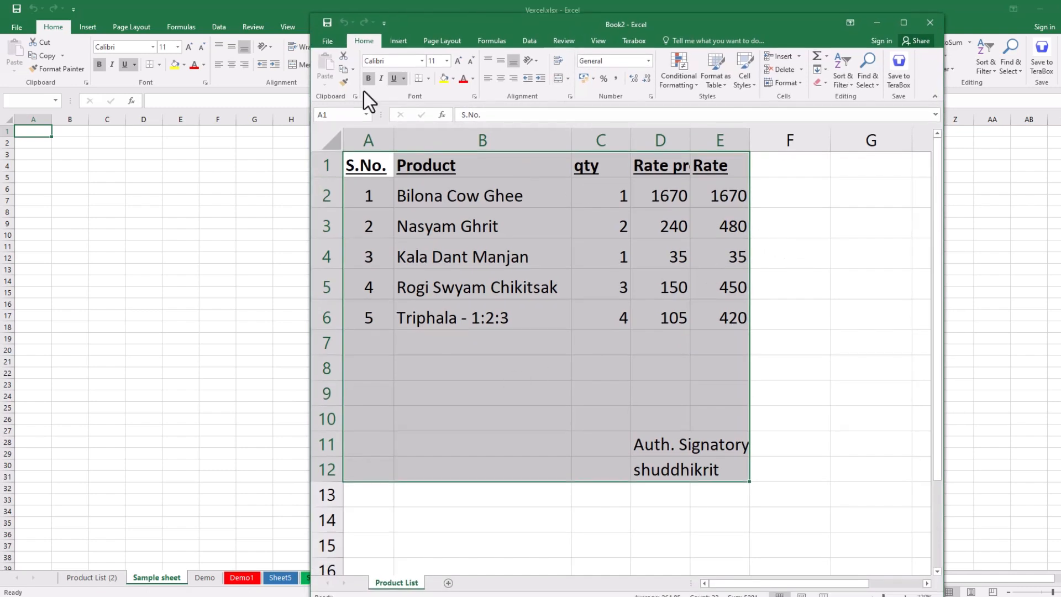
click(333, 42)
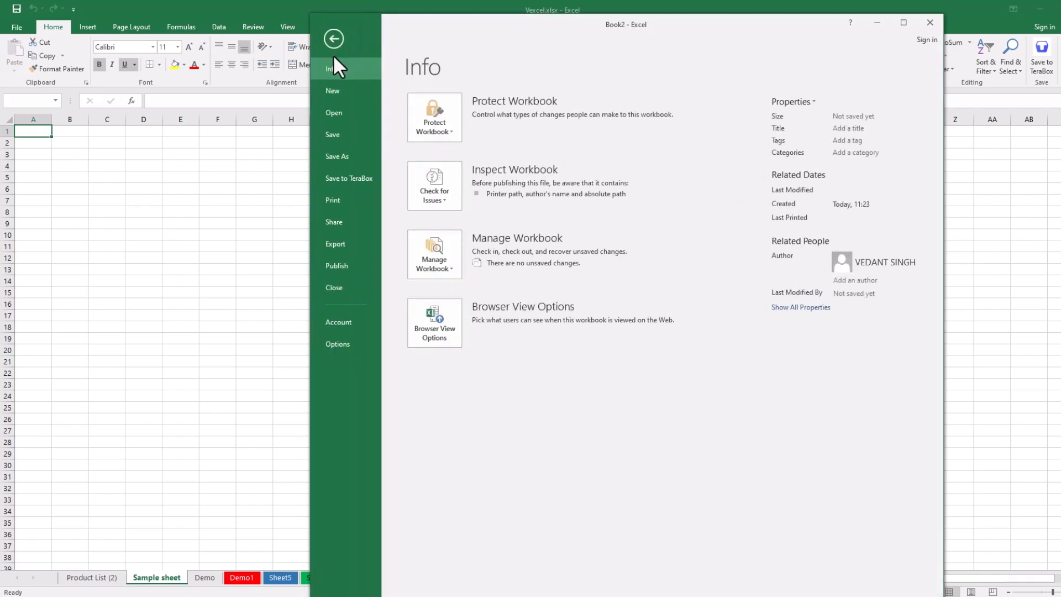
click(333, 177)
click(595, 340)
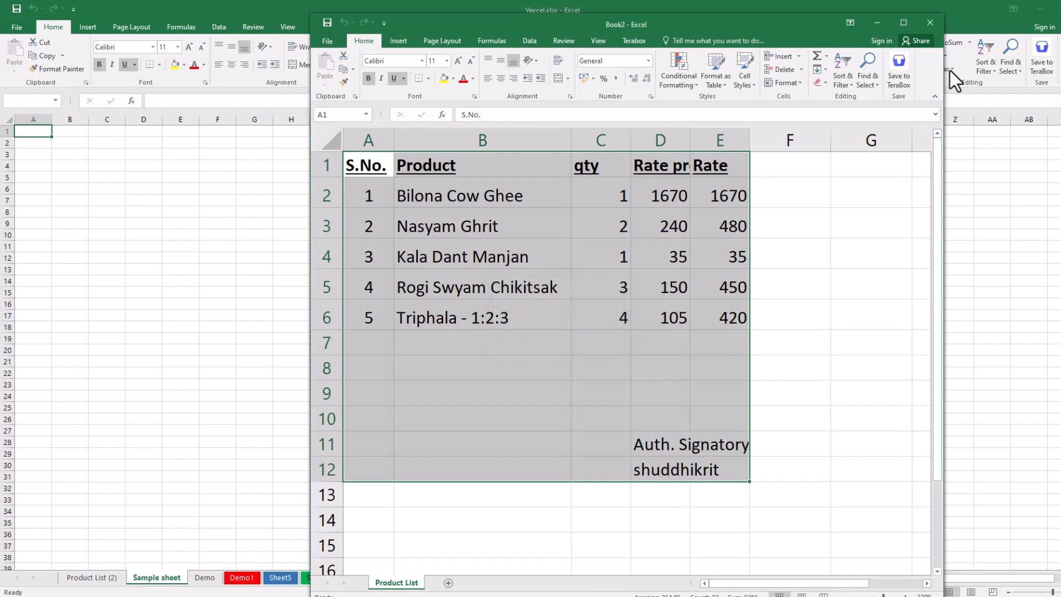
Reposition the new workbook's window over Vexcel.xlsx and maximize it to view the moved Product List sheet
drag(809, 22, 685, 8)
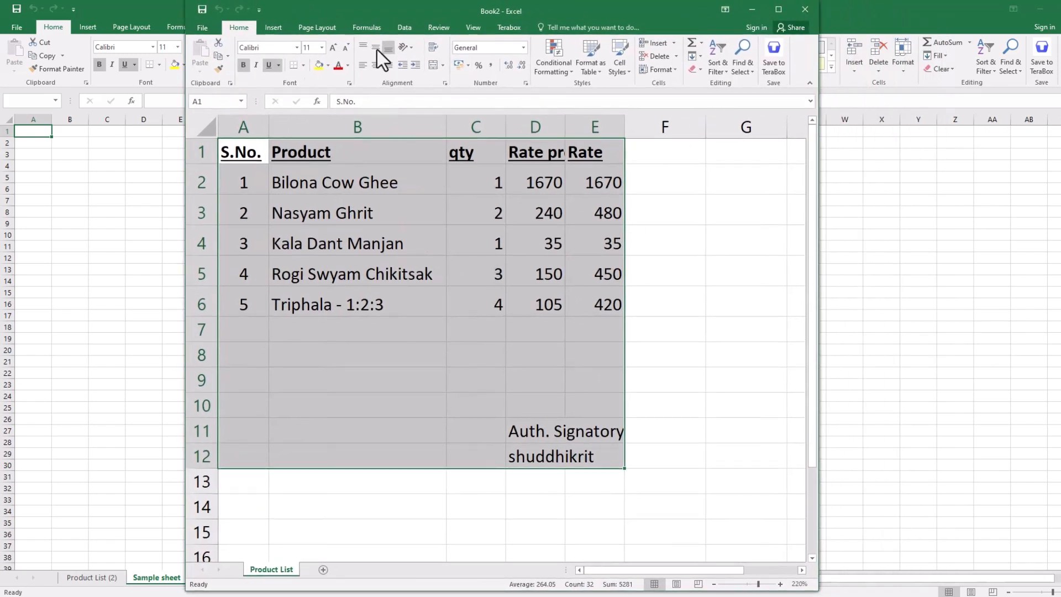
click(786, 13)
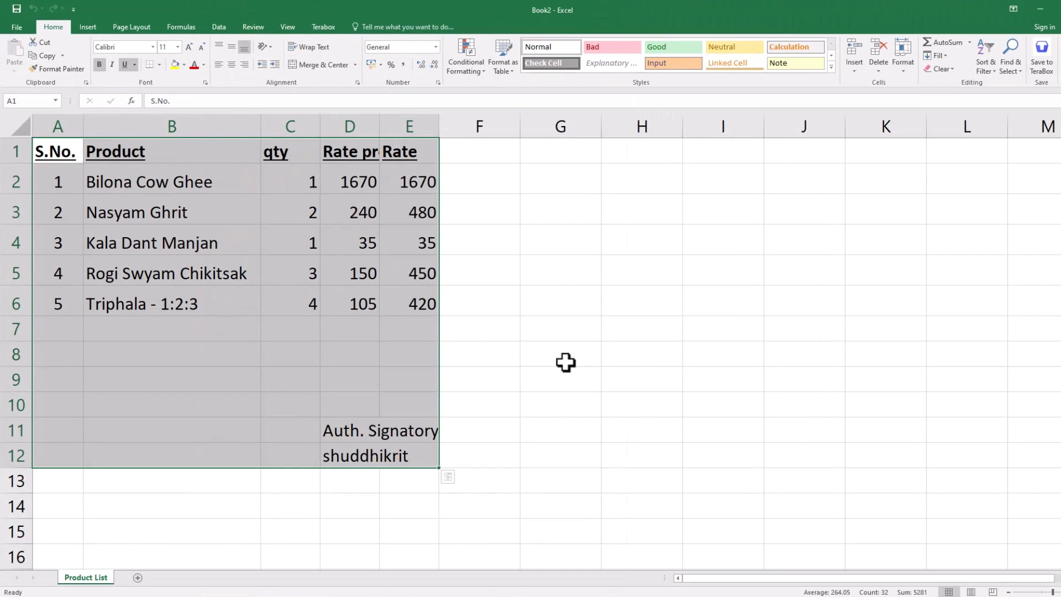